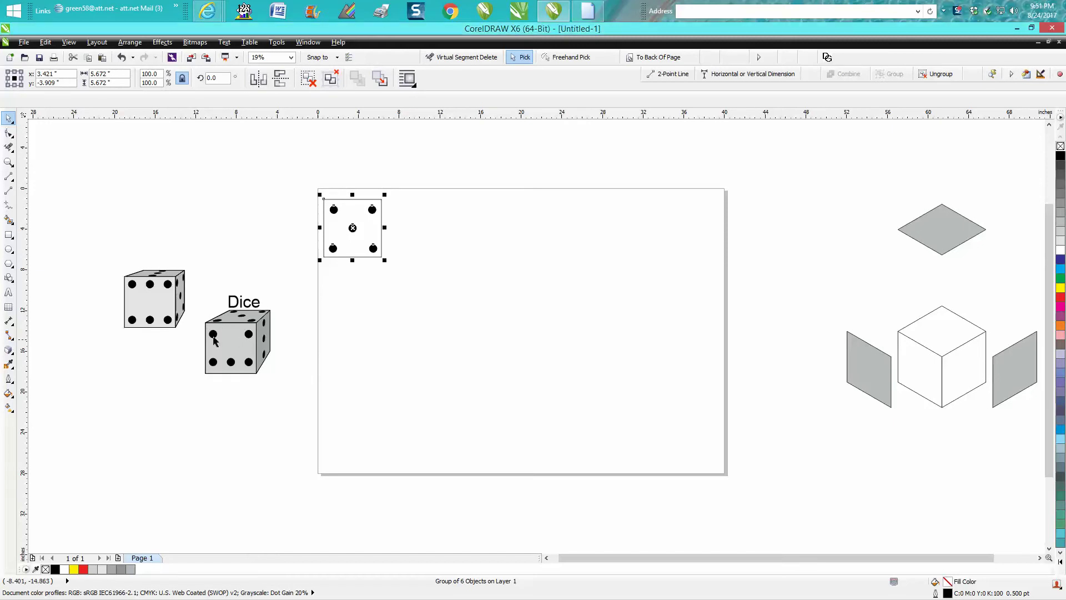
Group the left die's parts and rotate the group to about 325.4°.
left_click_drag(103, 252, 197, 352)
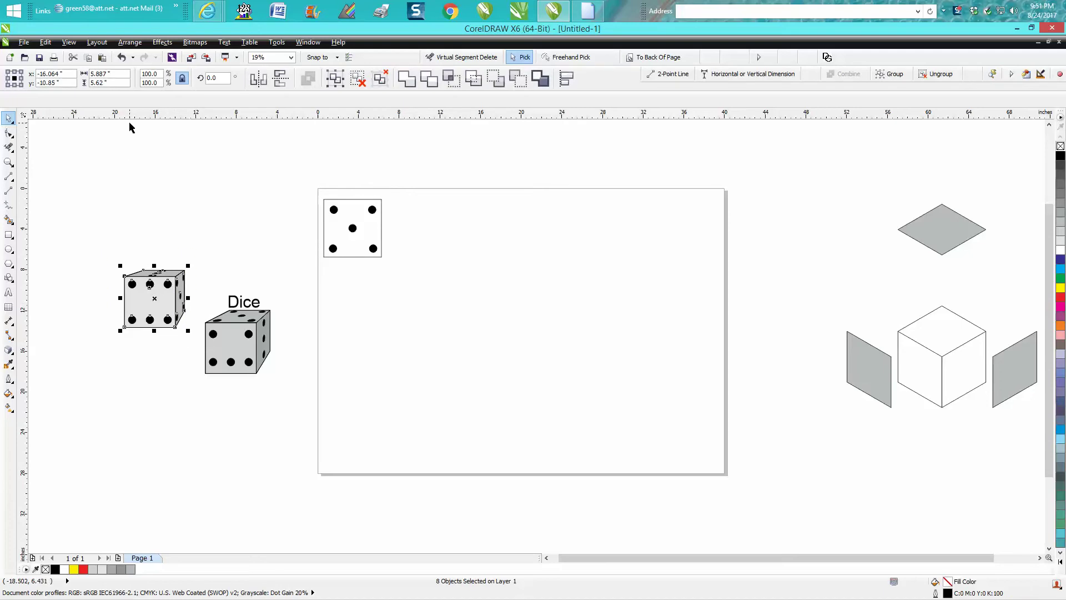
key("ctrl+g")
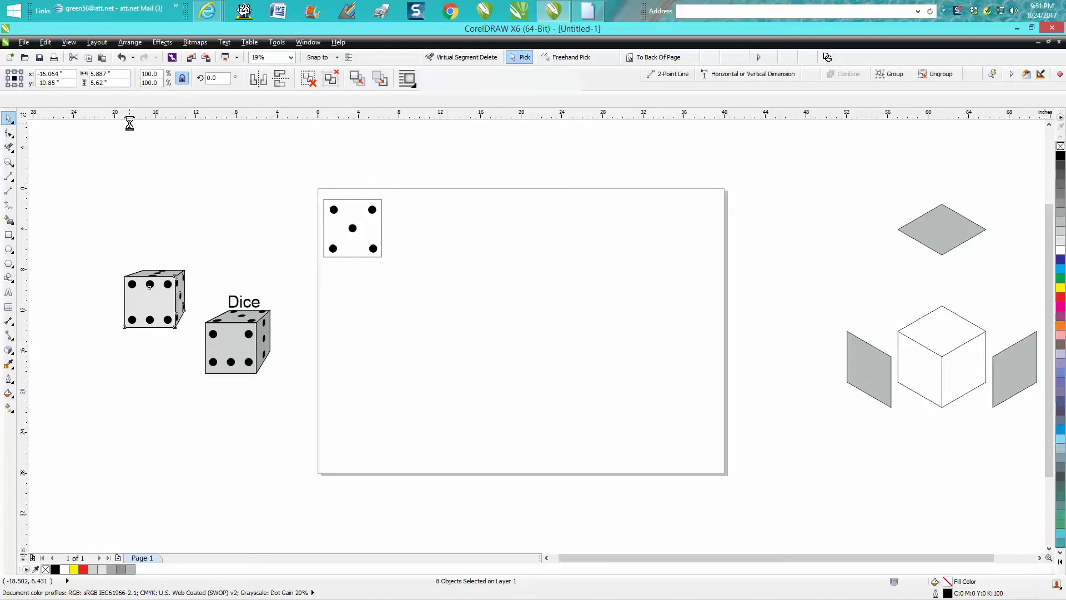
left_click(158, 304)
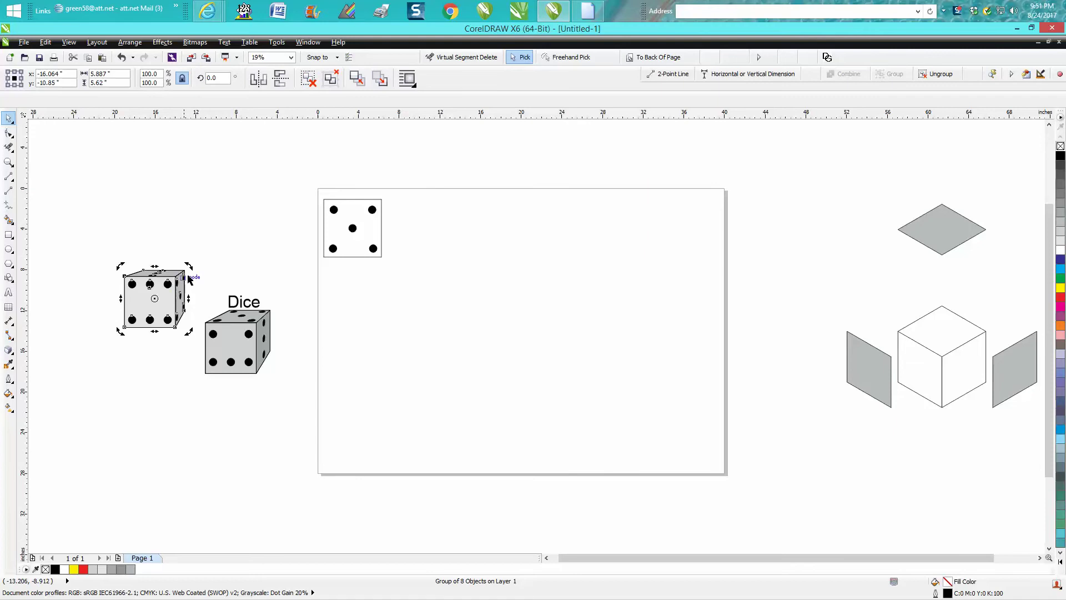
left_click_drag(188, 267, 220, 294)
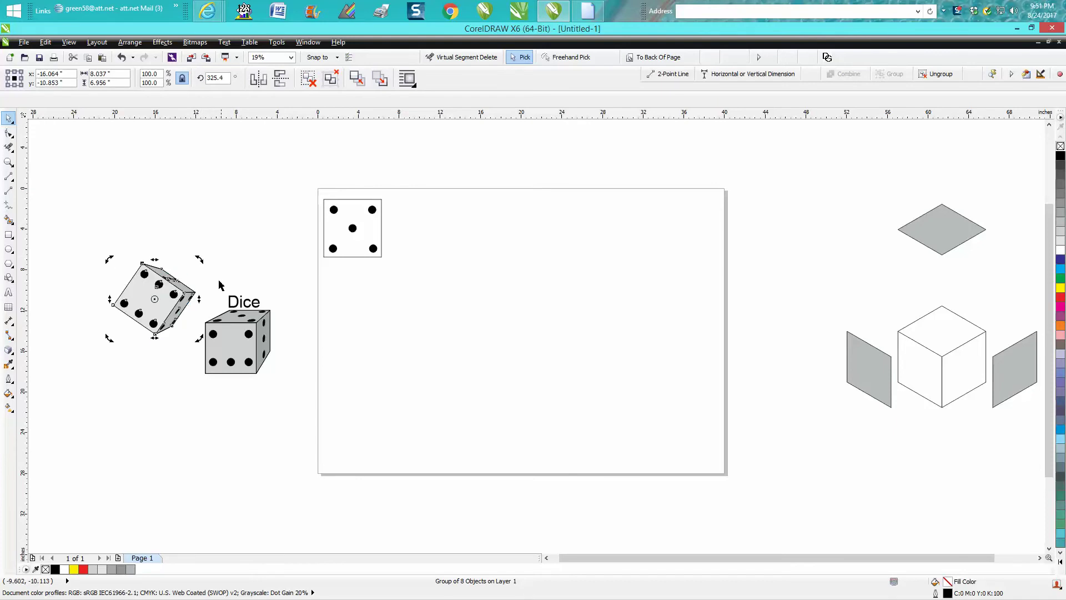
left_click(224, 282)
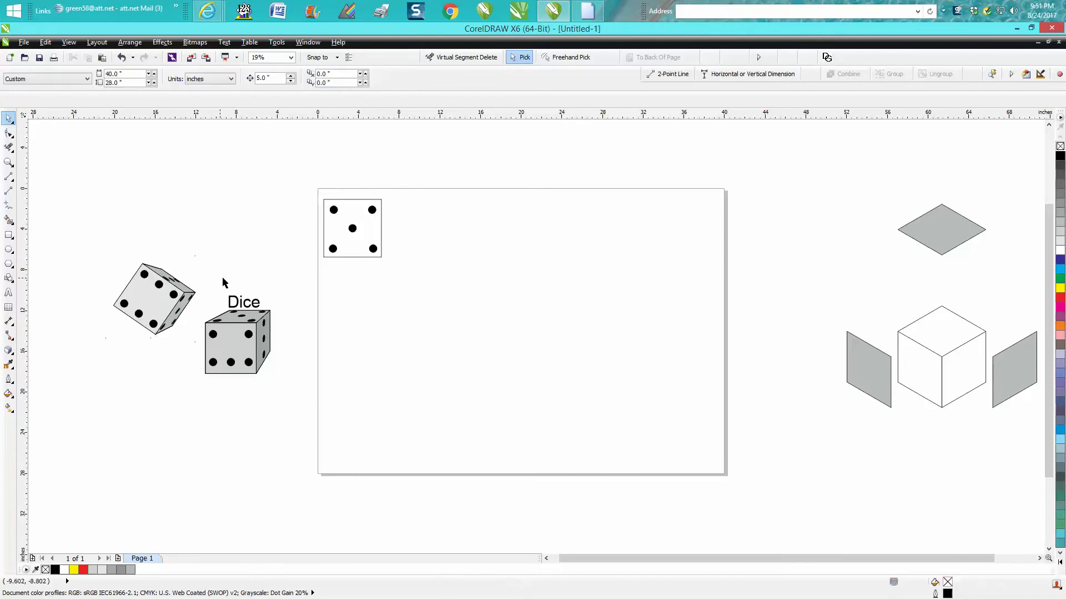
Mirror the rotated die group horizontally.
left_click(174, 294)
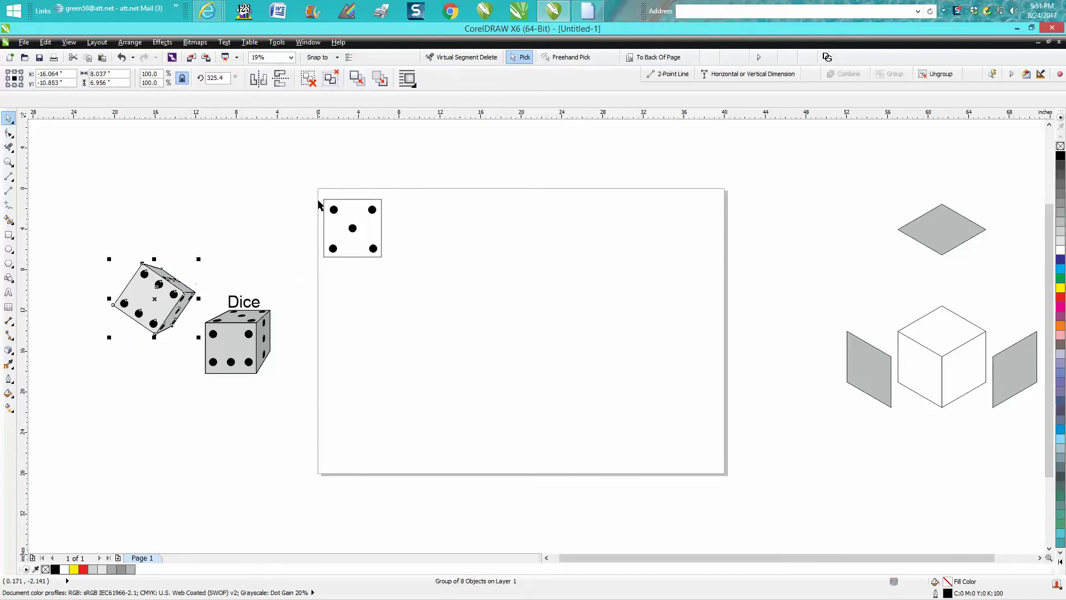
left_click(236, 245)
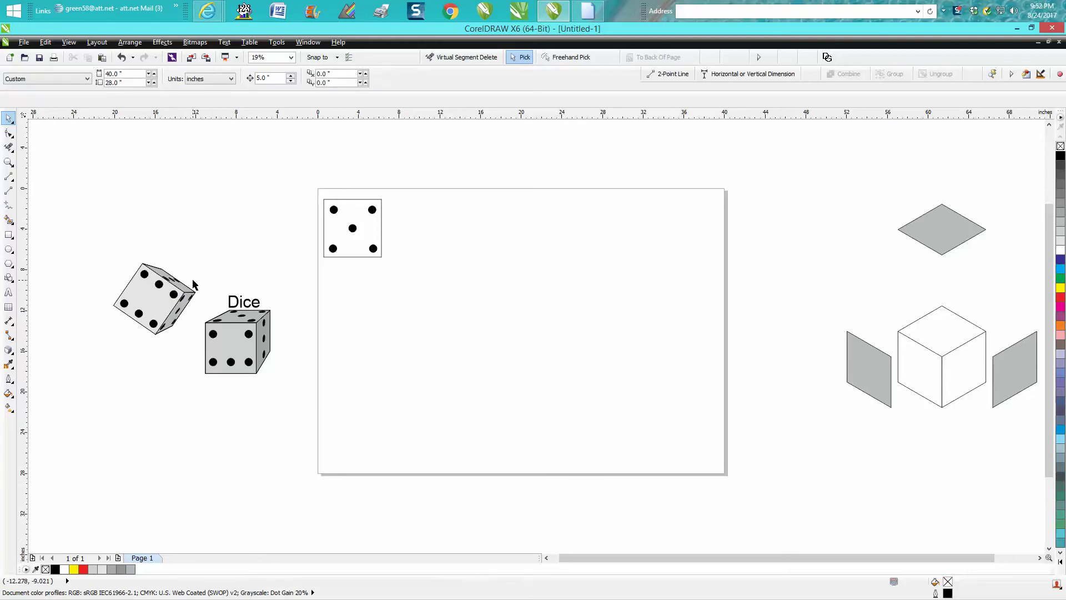
left_click(155, 288)
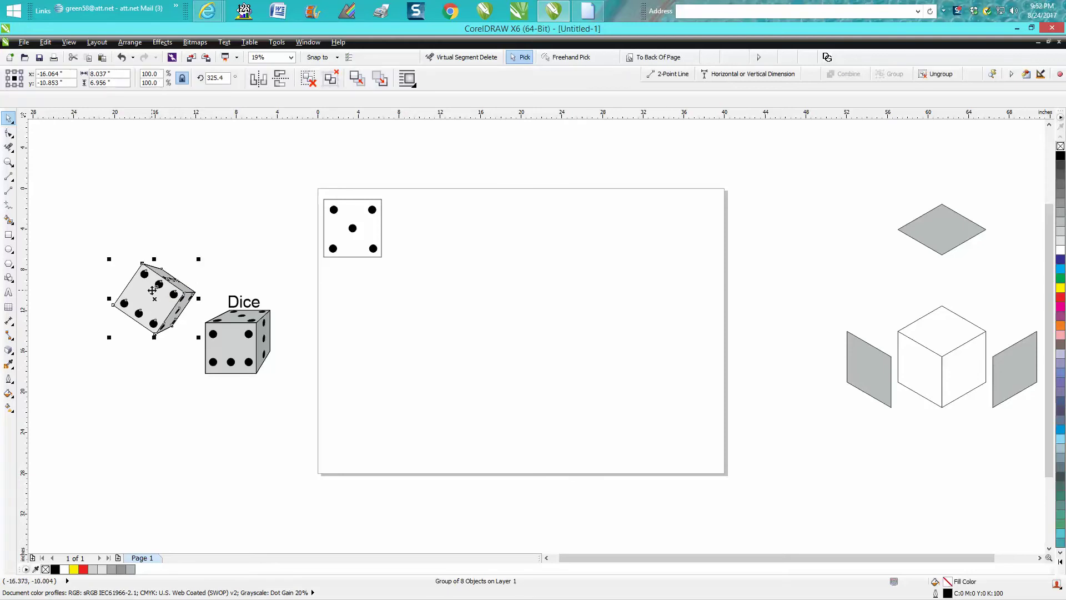
left_click(258, 78)
left_click(279, 157)
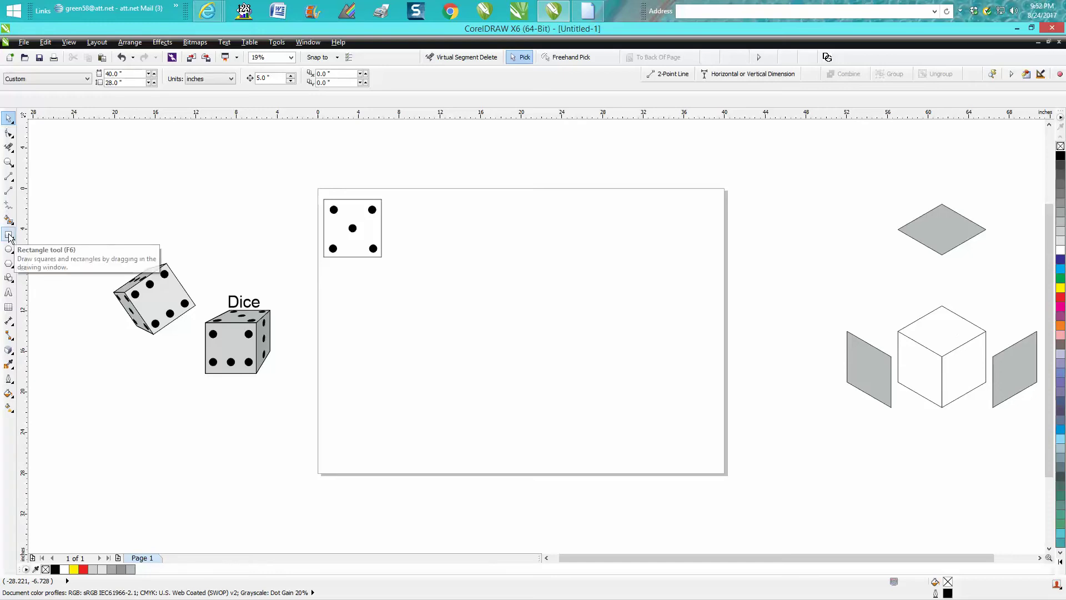
Draw a hexagon, then a vertical line and two diagonals joining its opposite vertices.
left_click(12, 272)
left_click(39, 263)
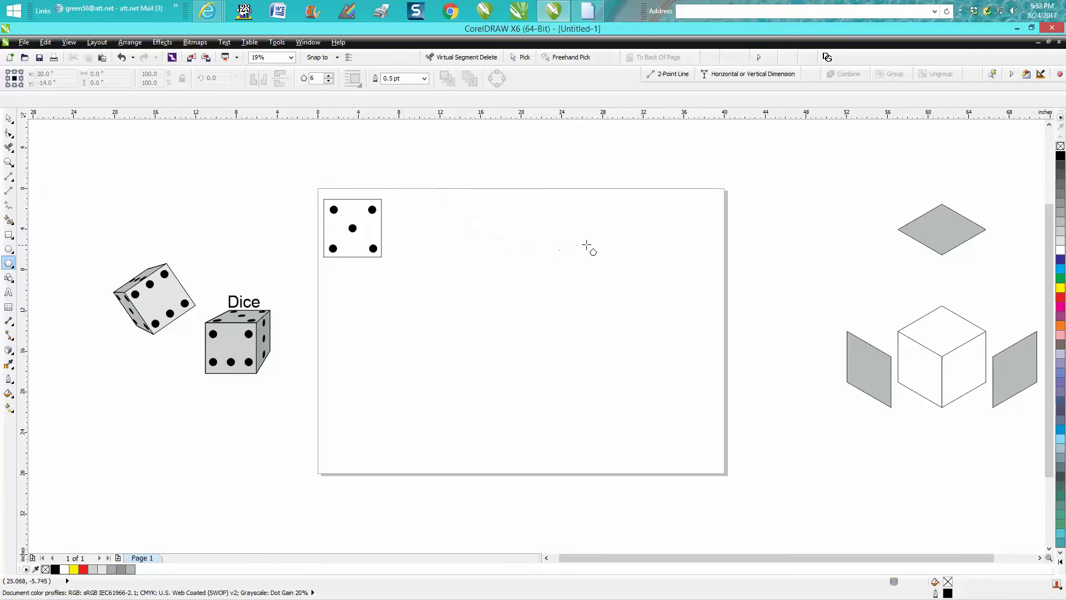
left_click_drag(587, 245, 522, 382)
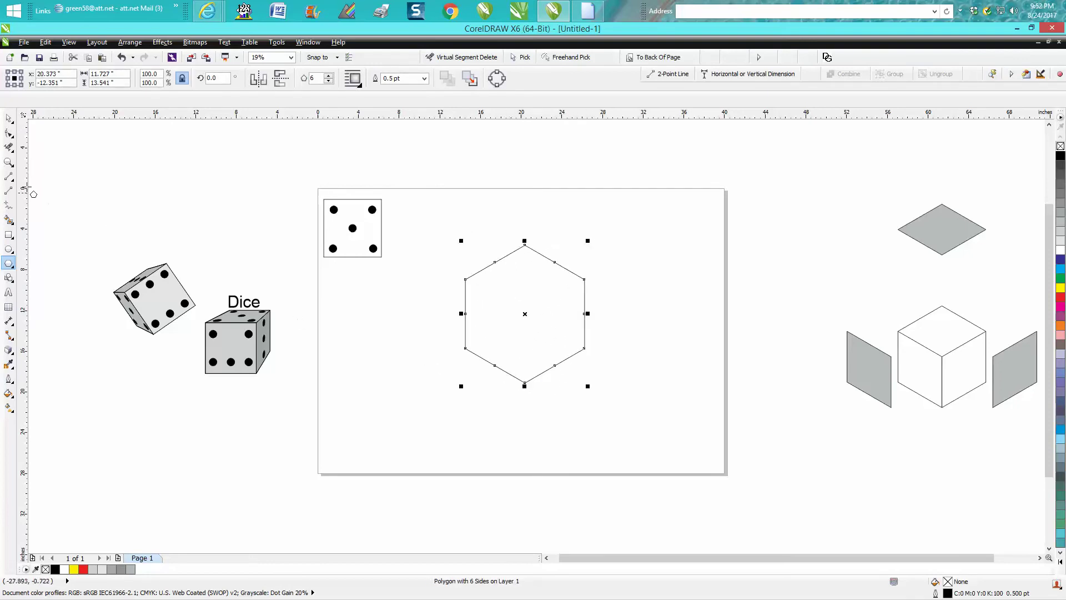
left_click(8, 190)
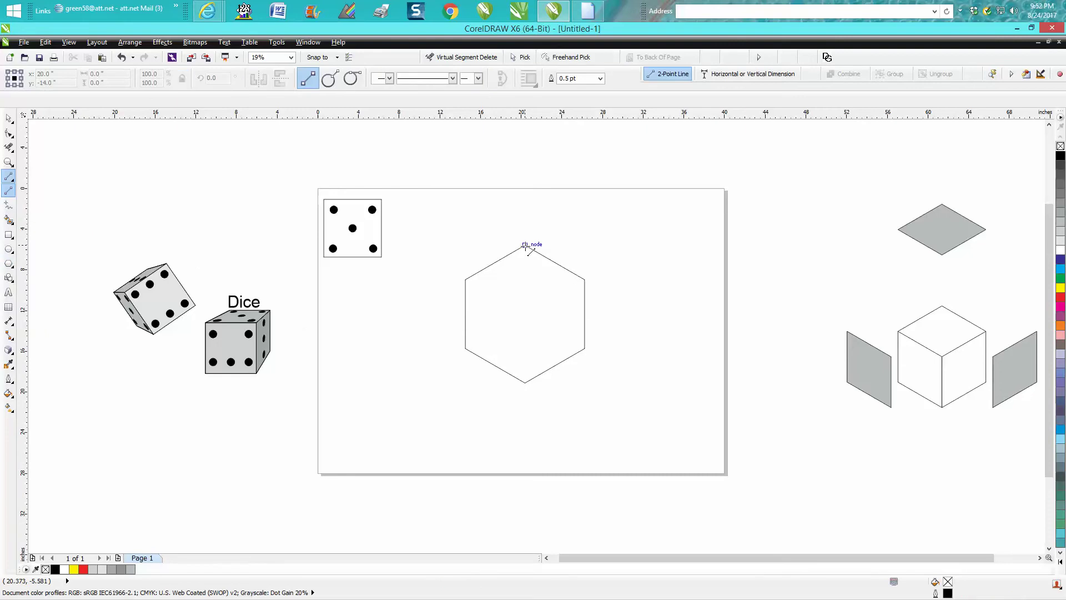
mouse_move(525, 245)
left_mouse_down()
mouse_move(535, 351)
mouse_move(524, 382)
left_mouse_up()
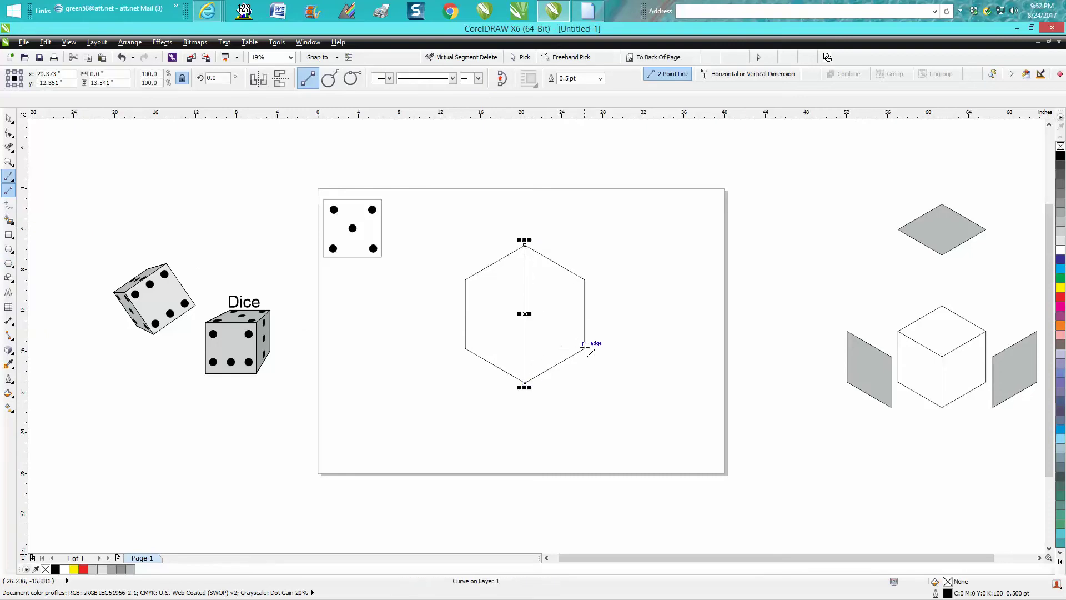
left_click_drag(584, 347, 466, 282)
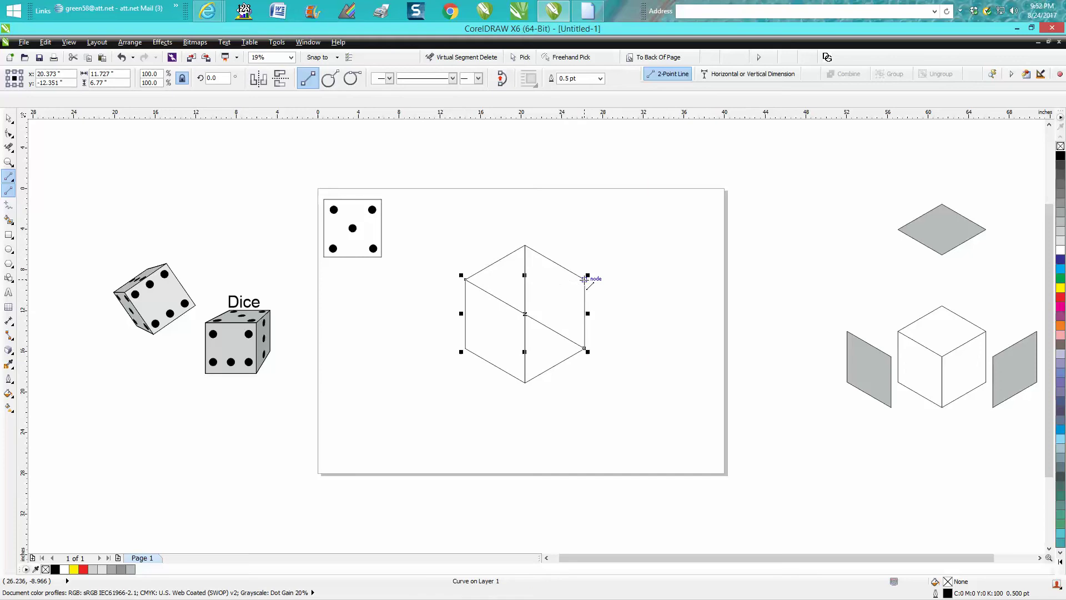
left_click_drag(584, 280, 465, 348)
Trim the upper vertical and two lower diagonal segments to leave a three-faced cube outline.
left_click(9, 146)
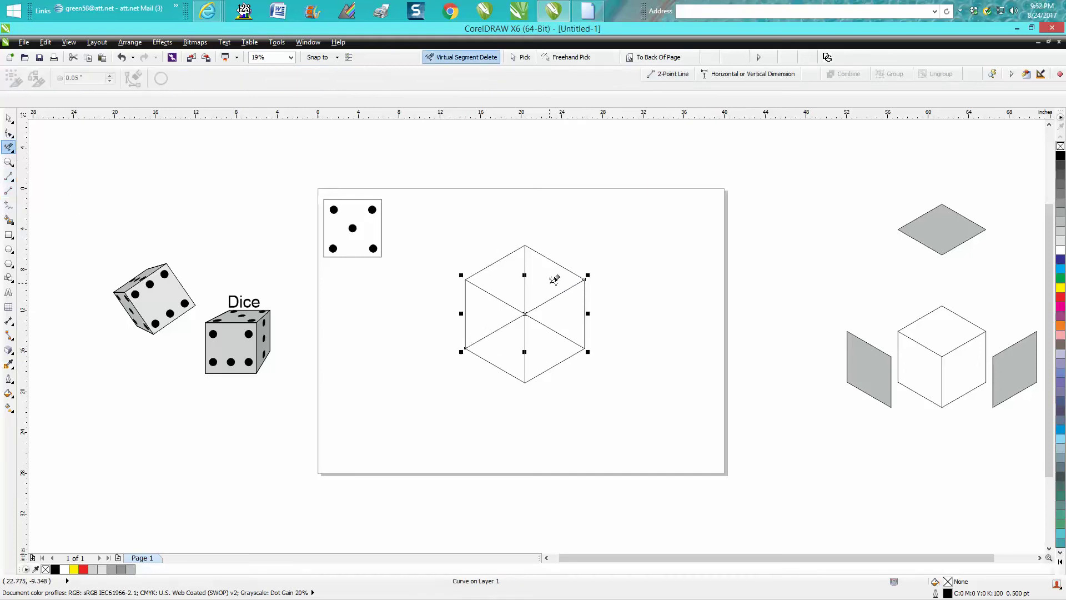
left_click(525, 265)
left_click(509, 322)
left_click(545, 326)
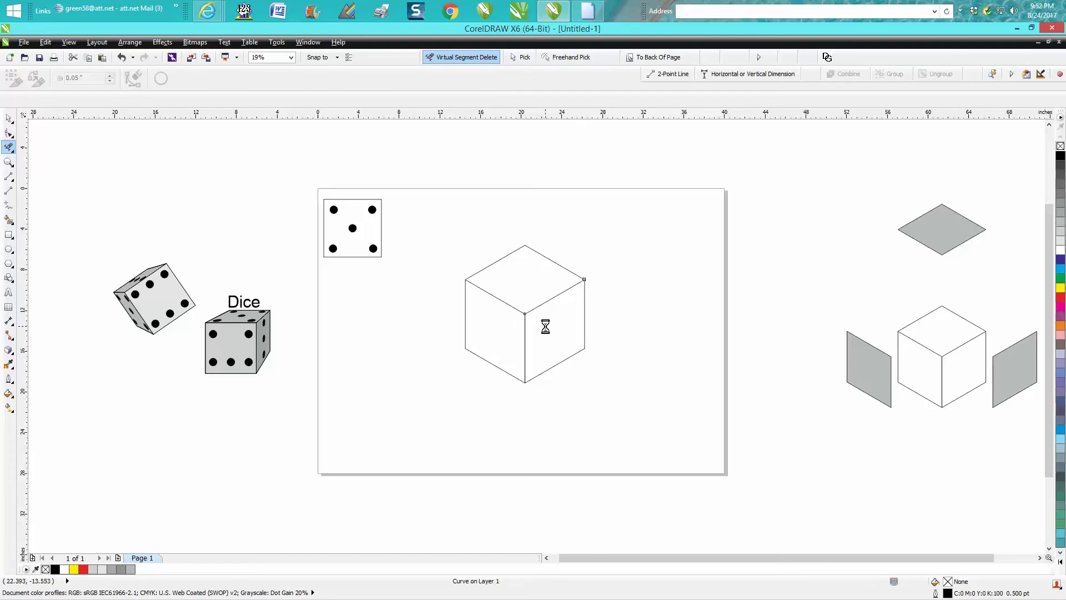
left_click(8, 118)
left_click(536, 341)
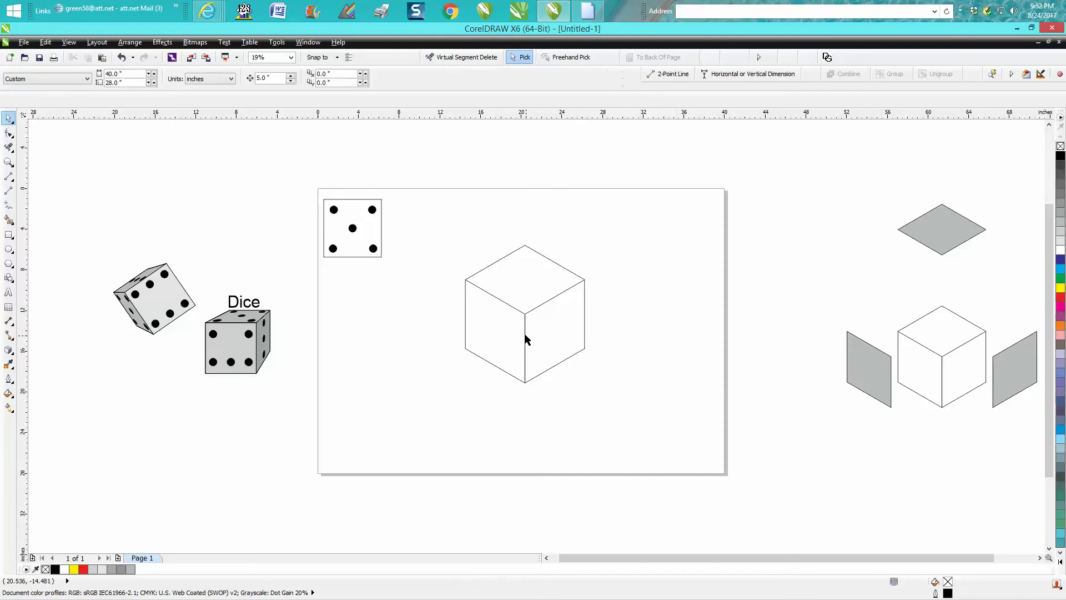
Check the lengths of the cube's vertical centre edge and upper-right top edge.
left_click(525, 338)
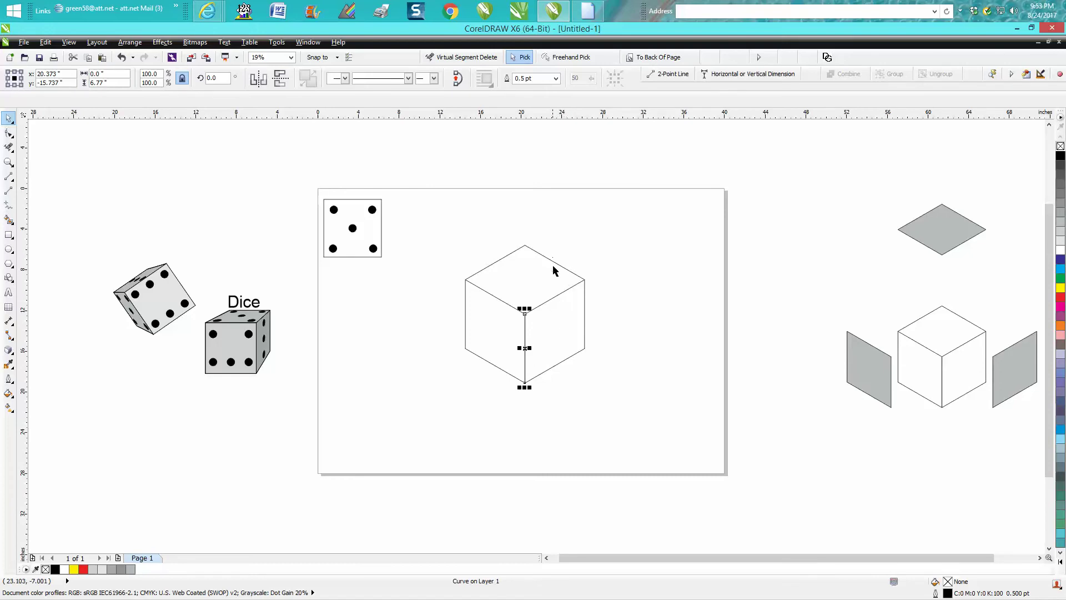
left_click(559, 300)
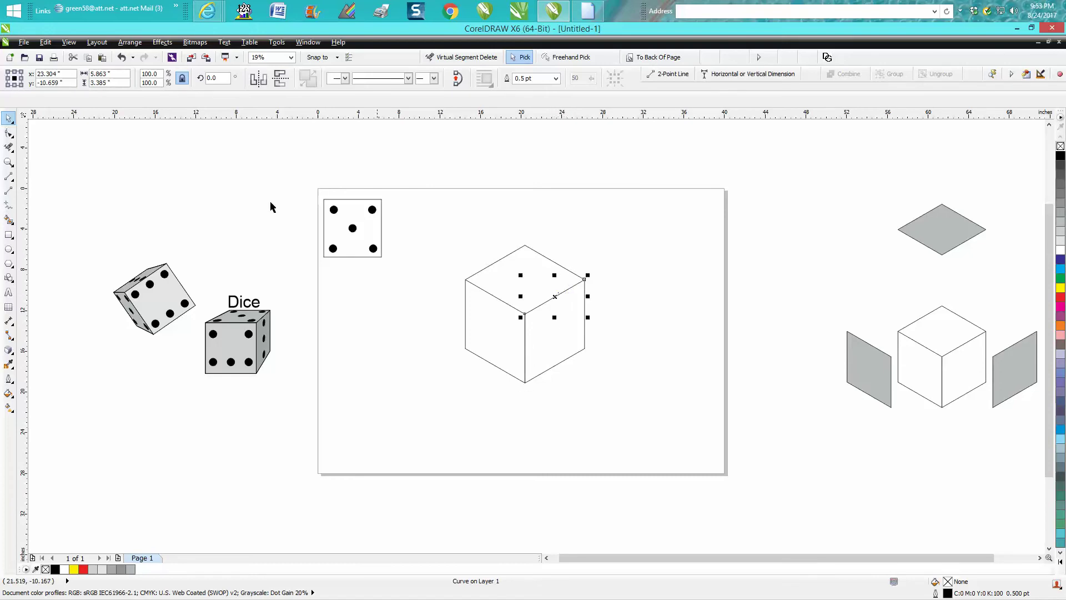
left_click(526, 350)
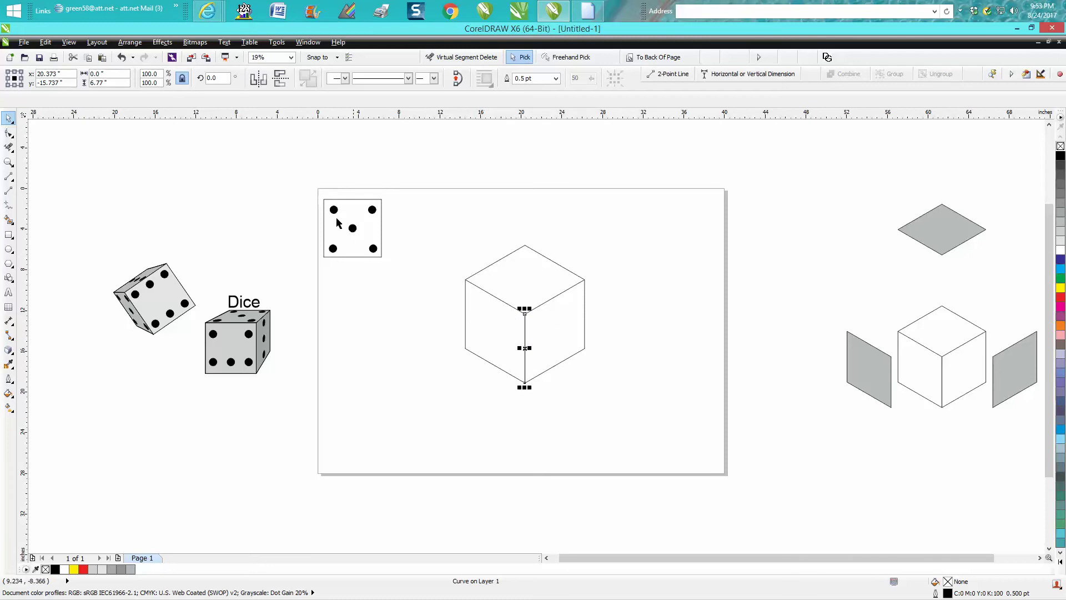
Set the five-dot face group's width to 6.77 inches.
left_click_drag(312, 189, 413, 274)
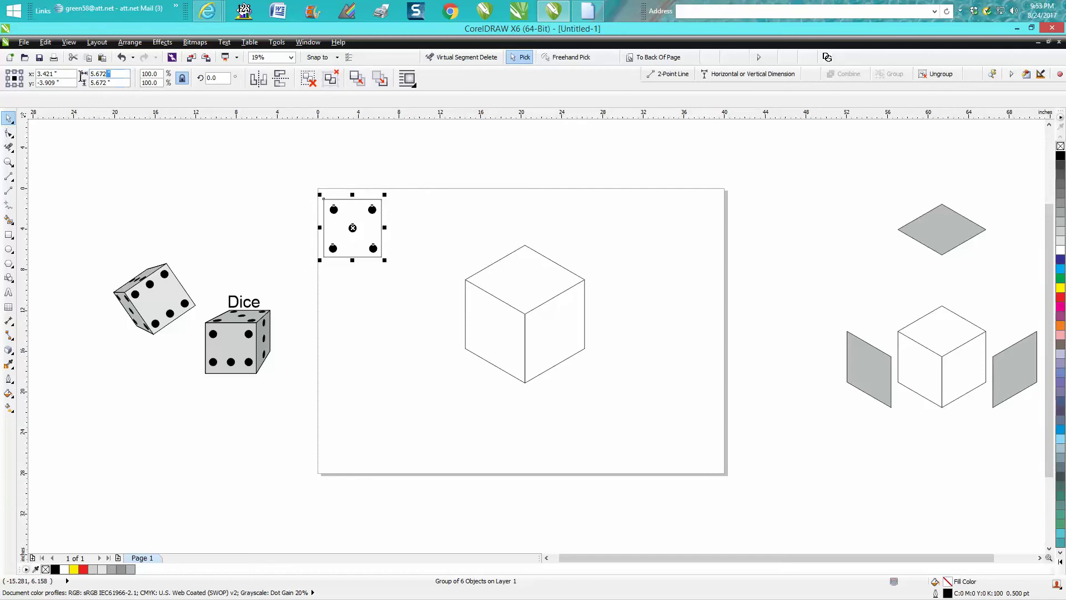
double_click(122, 74)
type("6.")
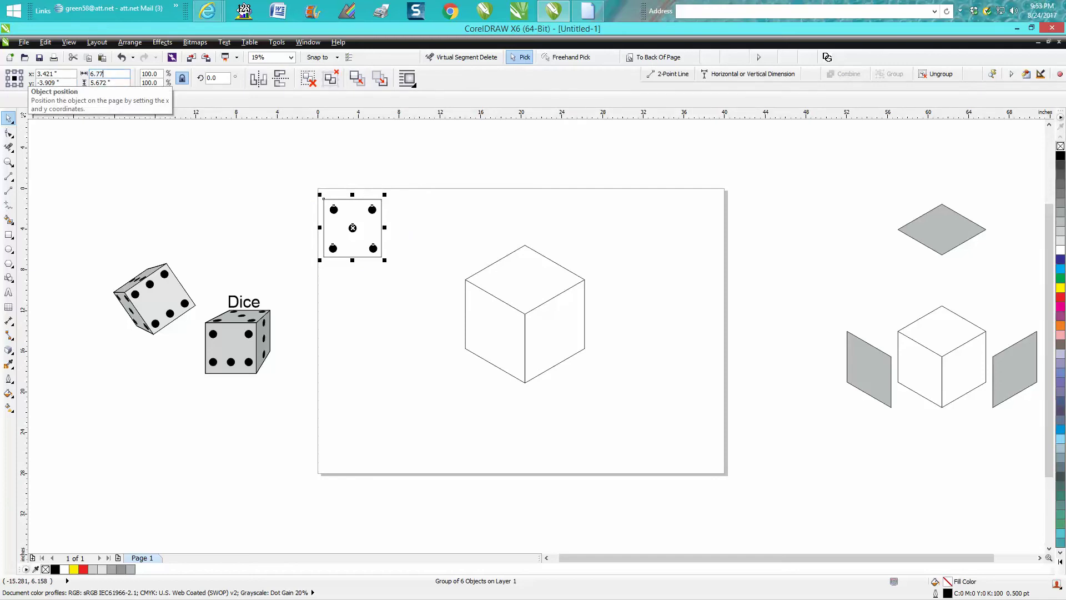
type("77")
key("Return")
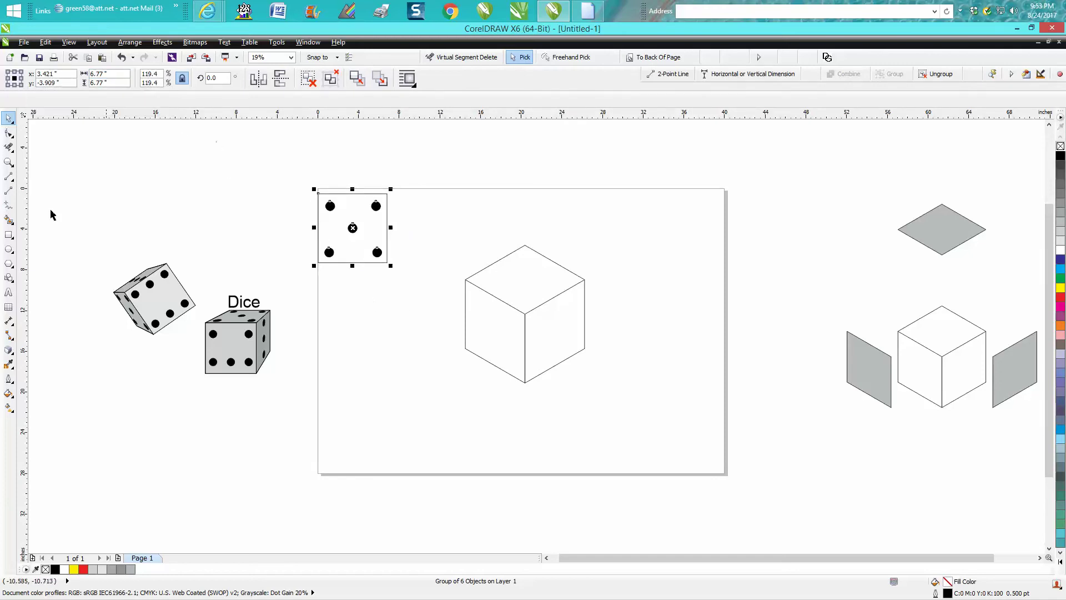
Smart-fill the cube's left face grey and nudge the copy left off the cube.
left_click(10, 224)
left_click(496, 330)
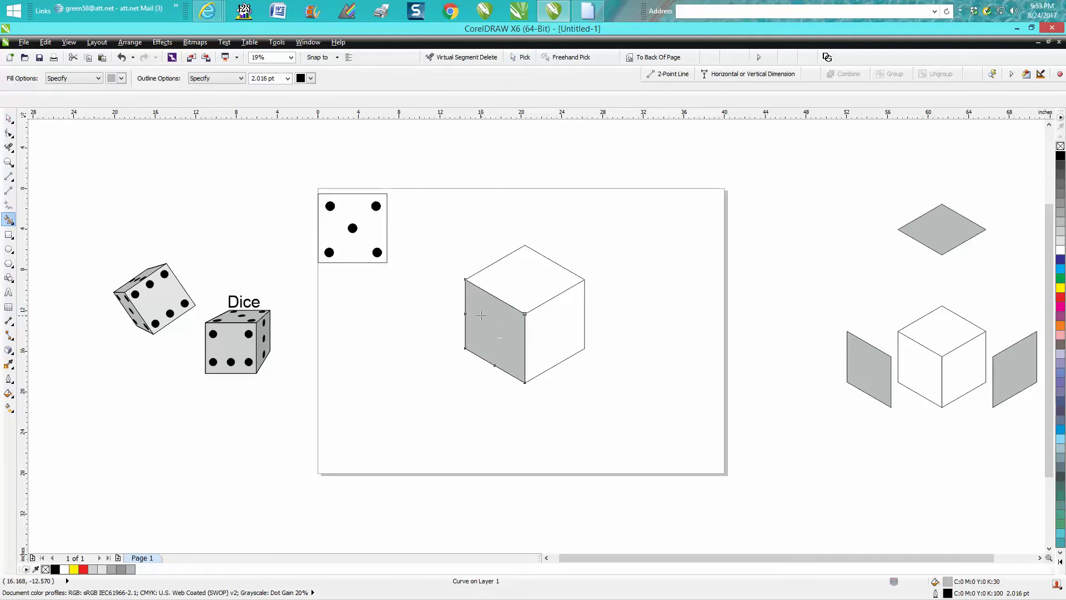
key("Left")
key("Left")
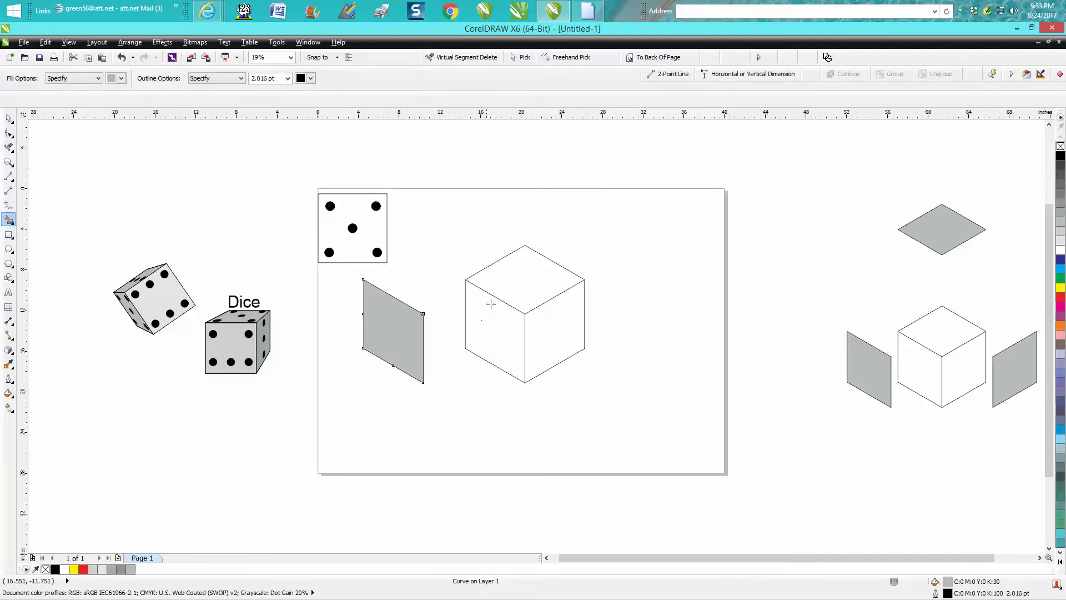
left_click(9, 118)
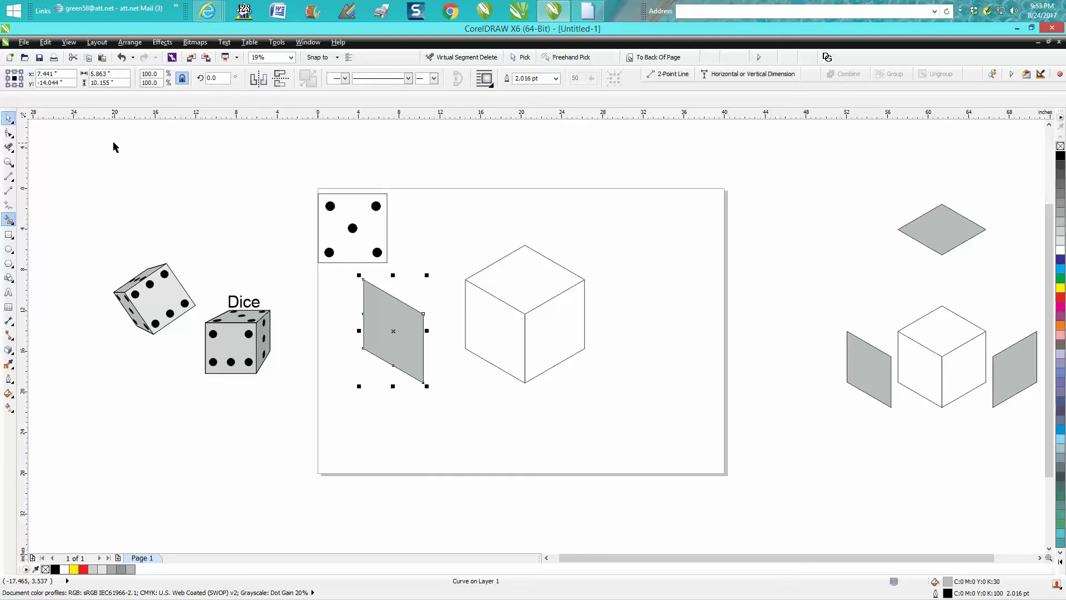
left_click(194, 149)
Smart-fill the top and right faces grey, nudging them up and right off the cube.
left_click(467, 278)
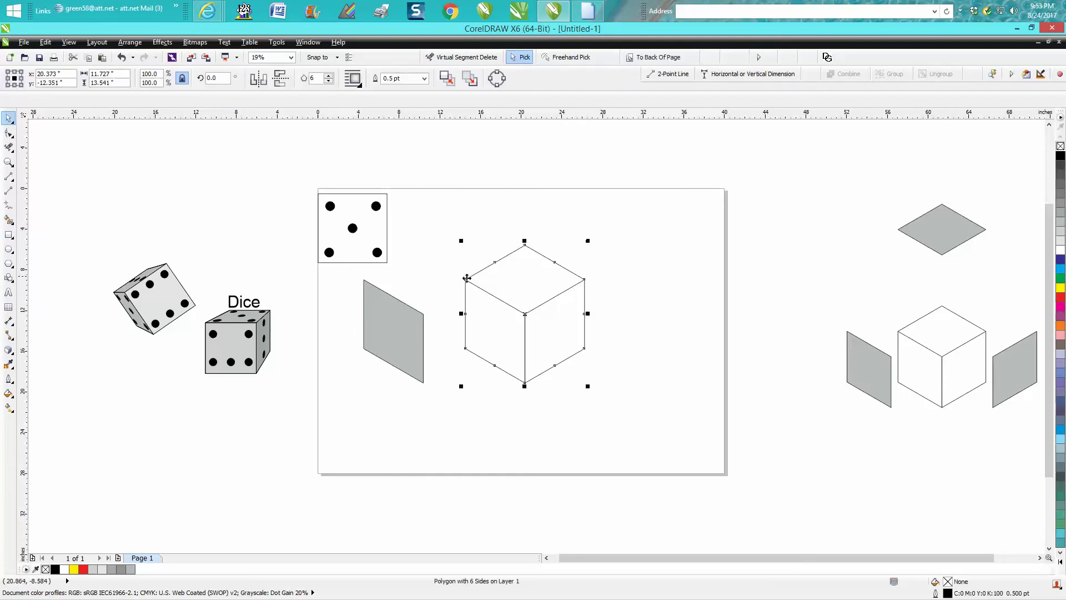
left_click(9, 221)
left_click(548, 283)
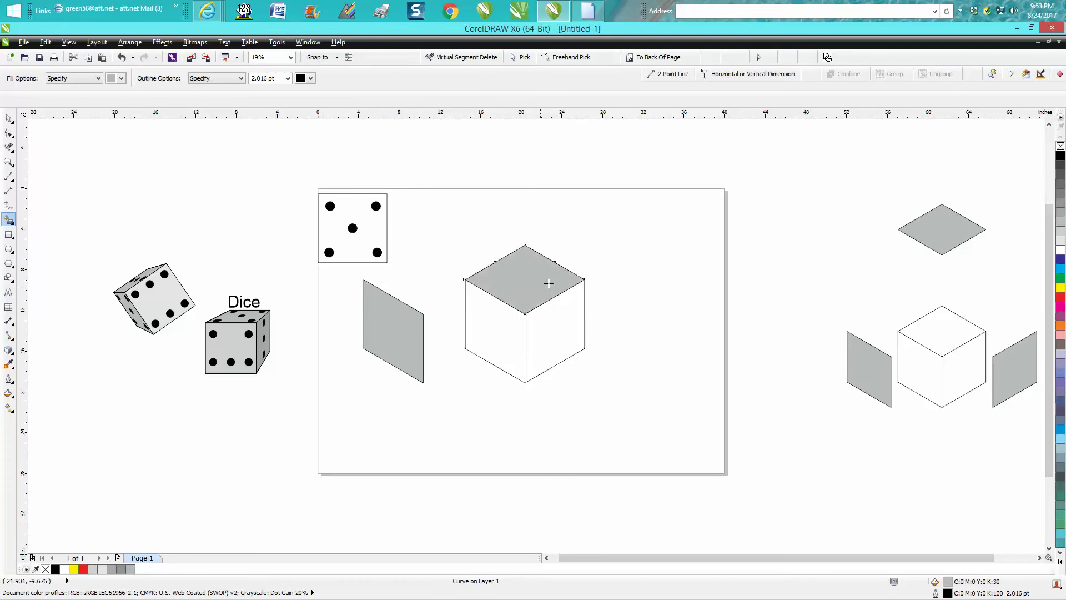
key("Up")
key("Up")
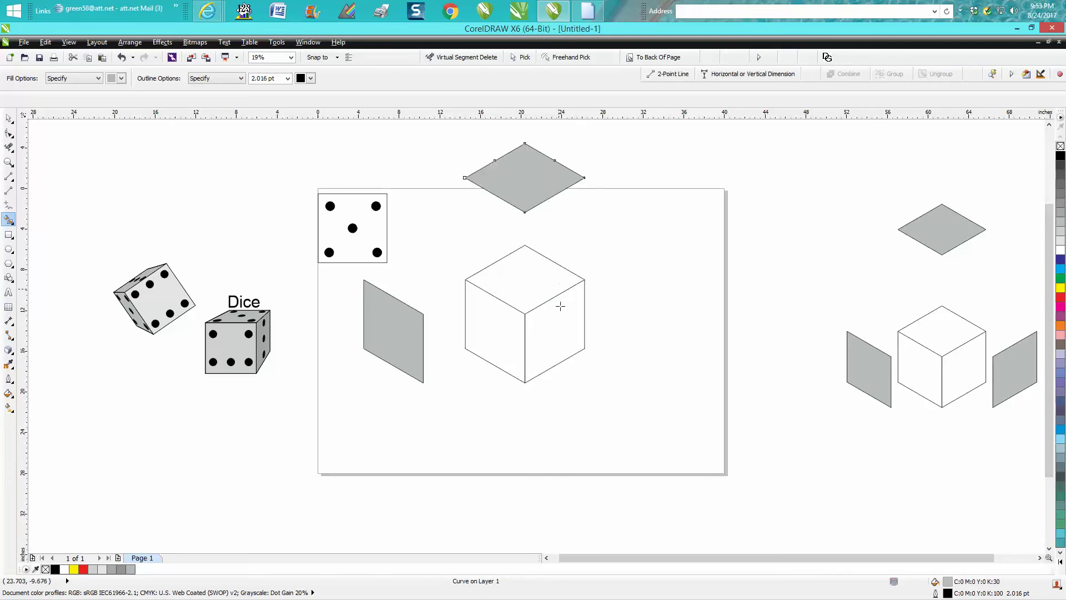
left_click(570, 332)
key("Right")
key("Right")
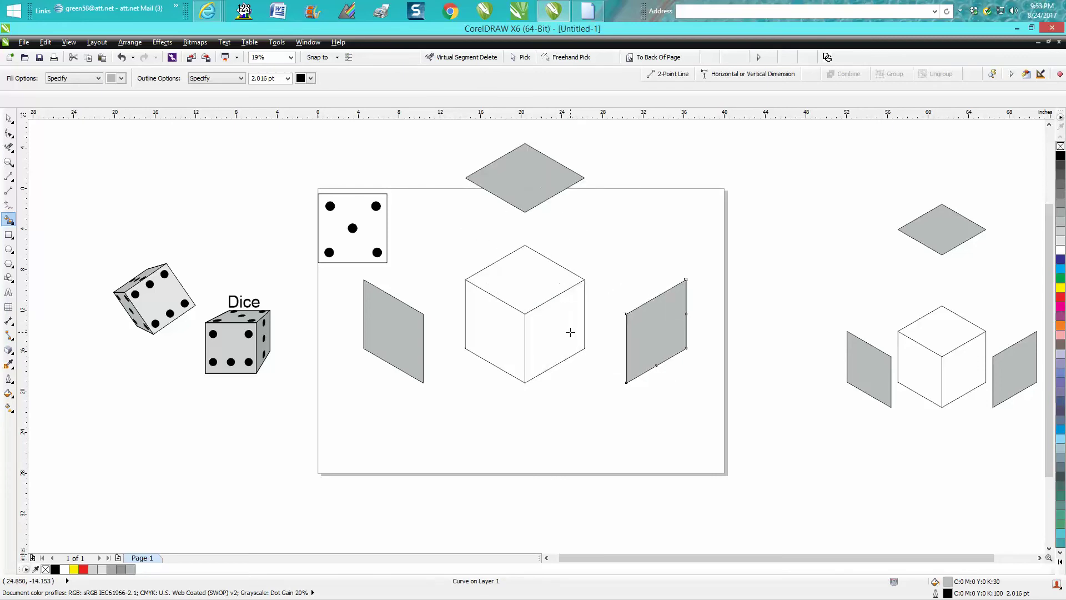
left_click(8, 118)
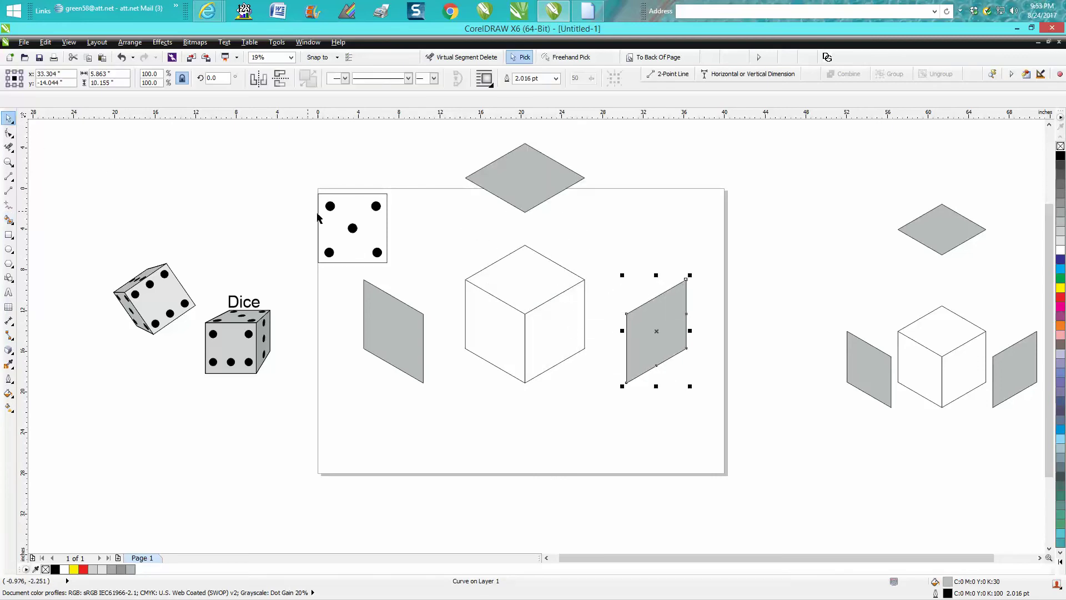
left_click_drag(313, 184, 424, 285)
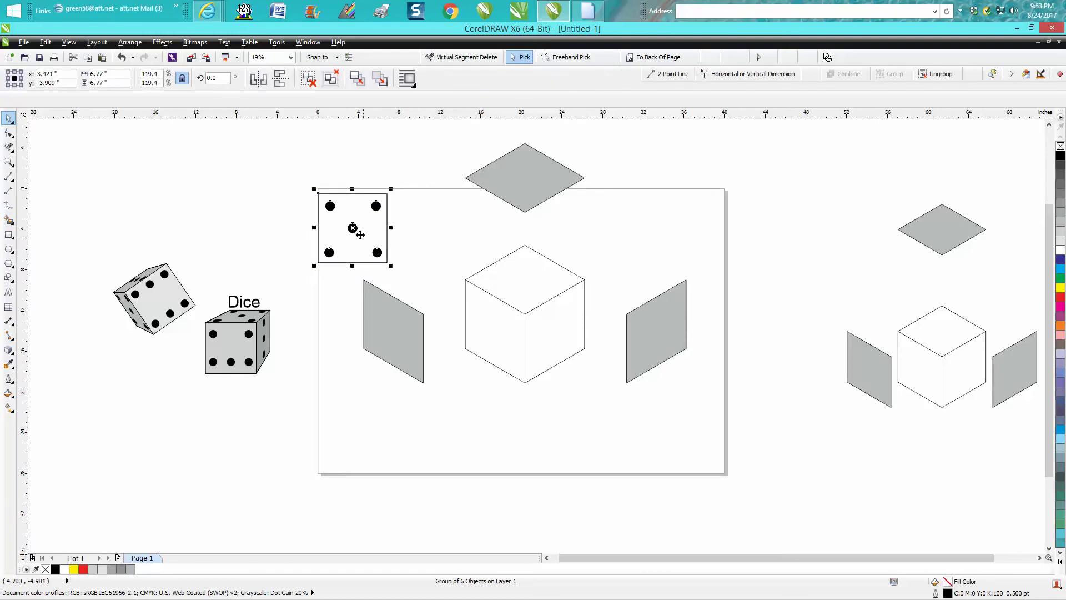
Position five-pip face copies at top right and down over the right grey panel.
left_click_drag(353, 229, 660, 215)
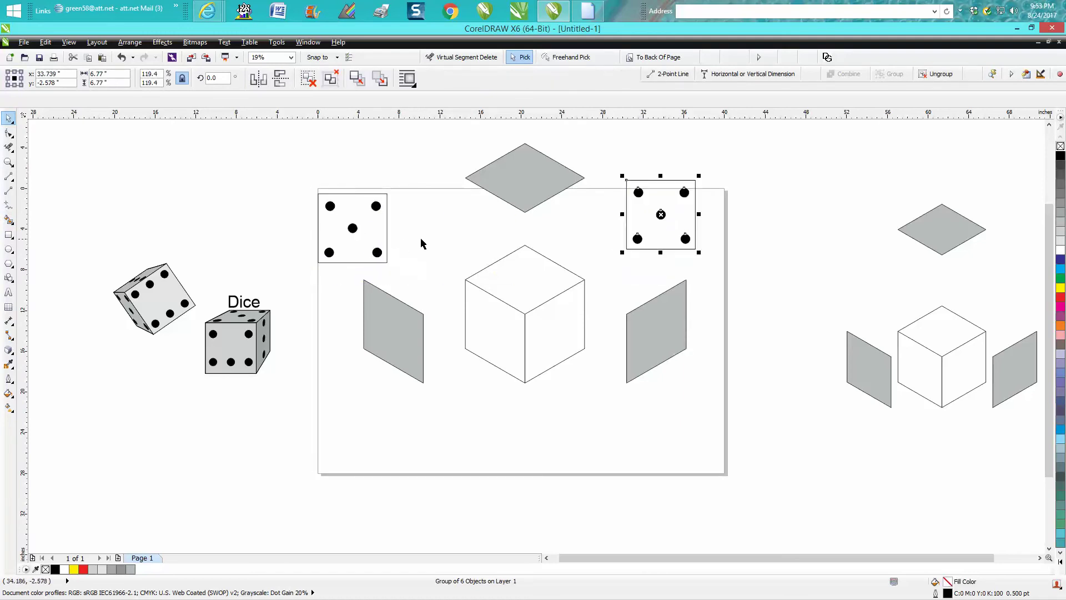
left_click(356, 228)
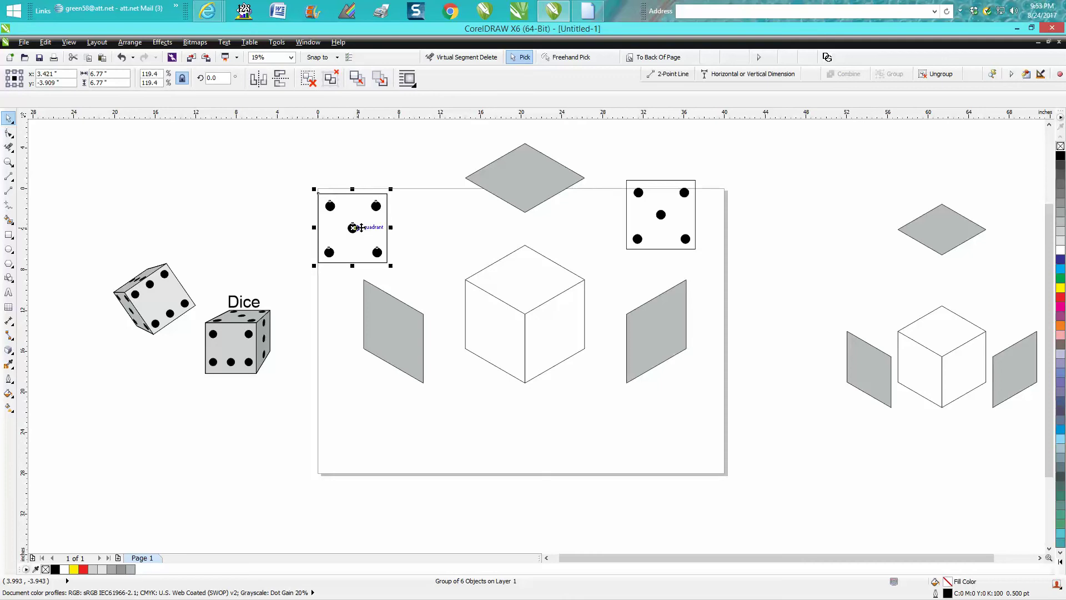
left_click_drag(356, 228, 667, 375)
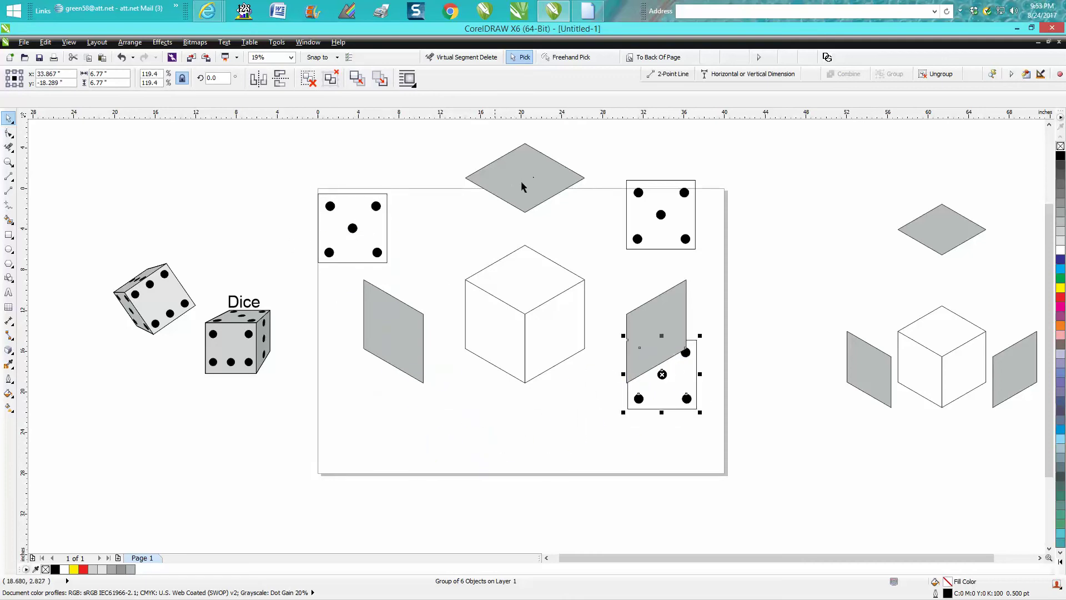
left_click(8, 161)
mouse_move(287, 174)
left_mouse_down()
mouse_move(480, 409)
mouse_move(350, 357)
left_mouse_up()
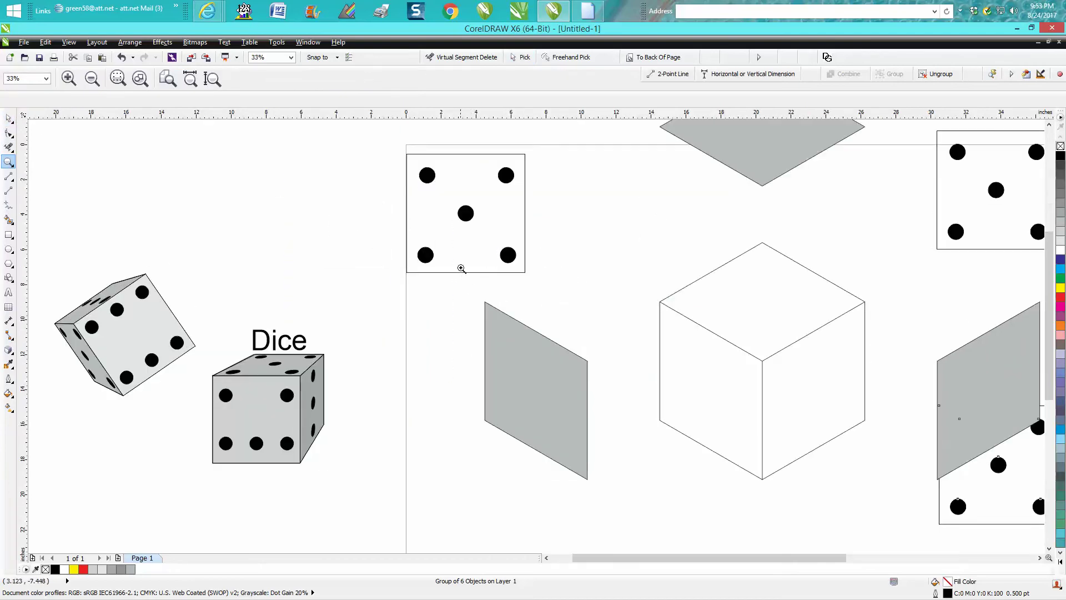
Move a five-pip face onto the left grey panel and send the panel to the back.
left_click(8, 118)
left_click(417, 276)
left_click(415, 270)
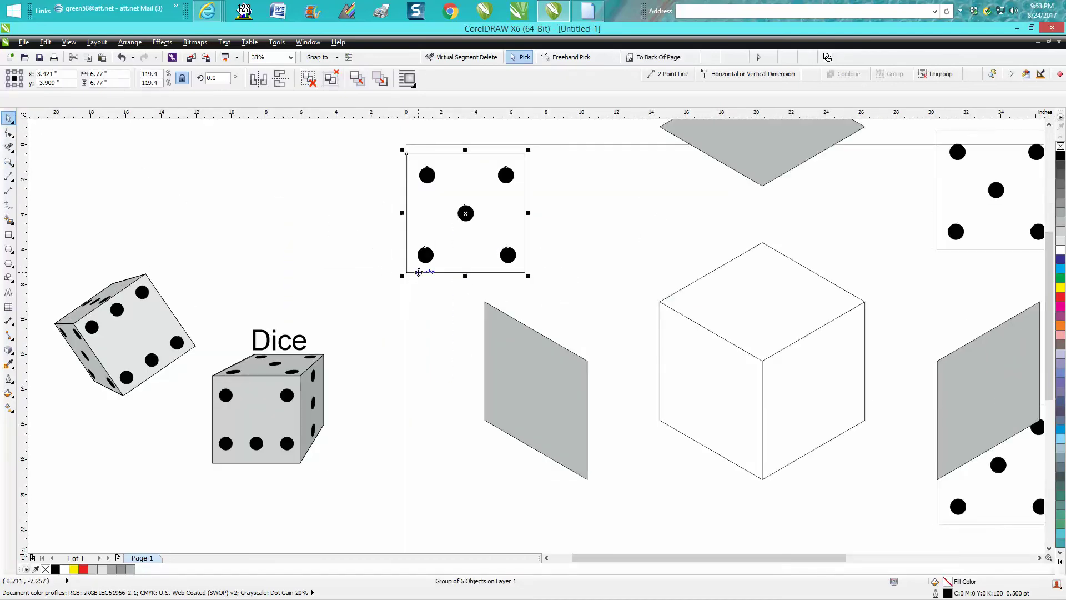
left_click_drag(410, 268, 490, 415)
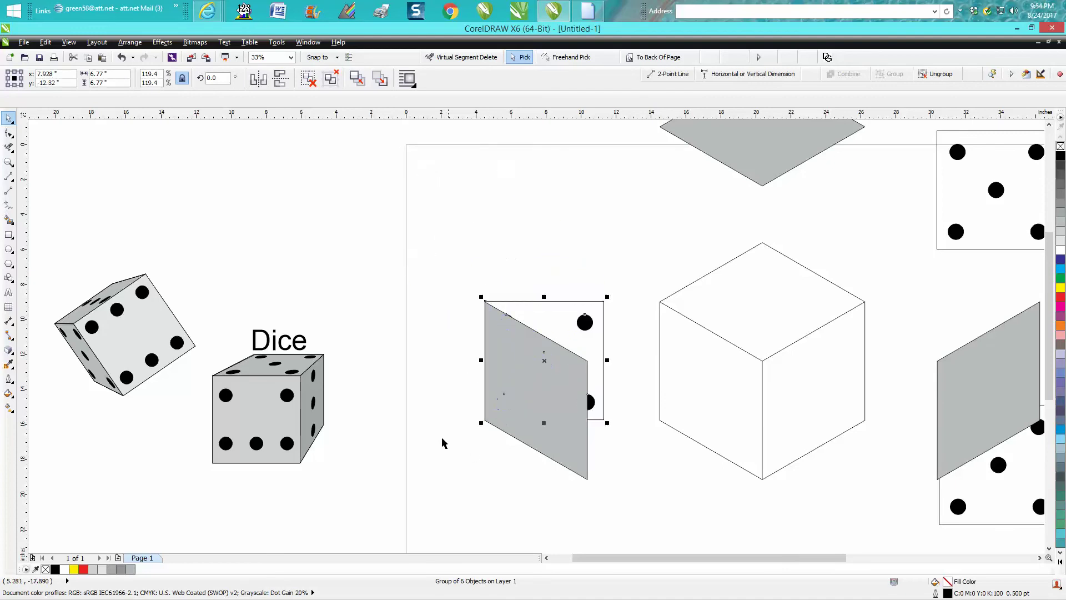
left_click(620, 491)
left_click(580, 459)
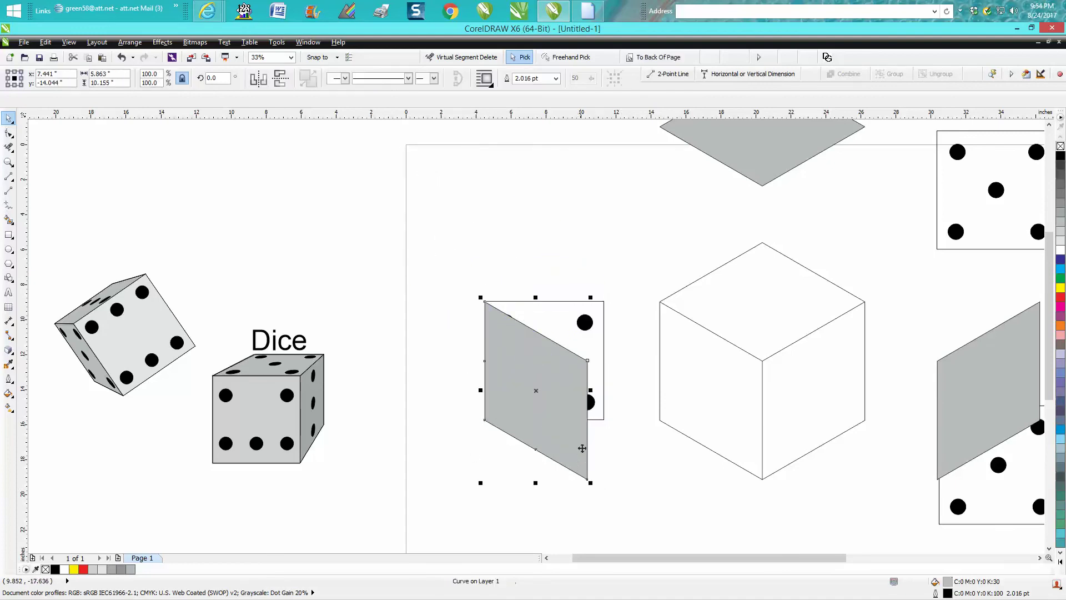
left_click(668, 59)
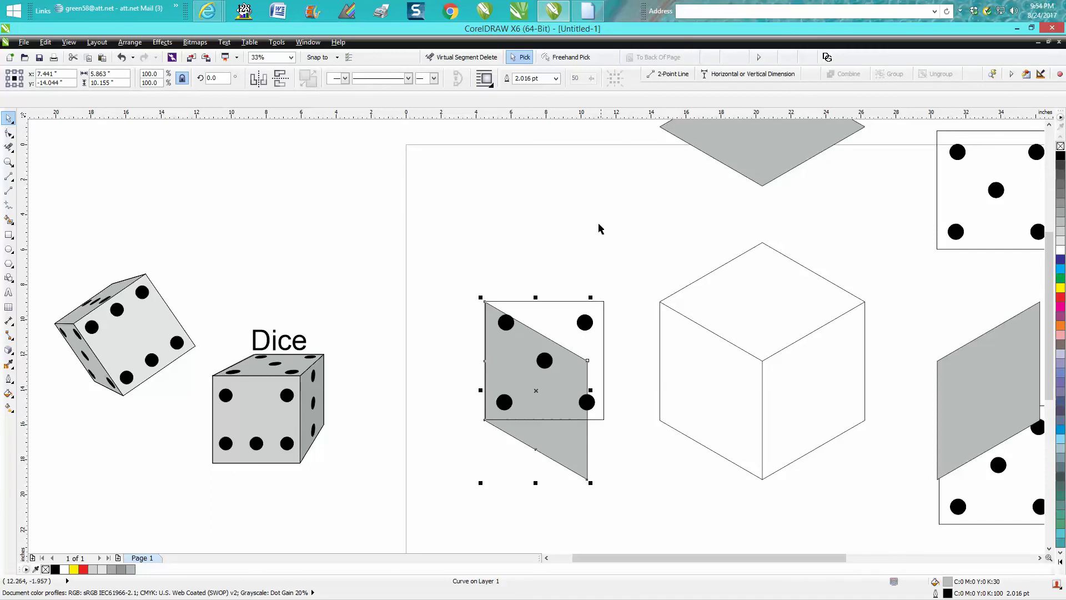
Add perspective to the pip group and pull its right corners to fit the left panel.
left_click(583, 305)
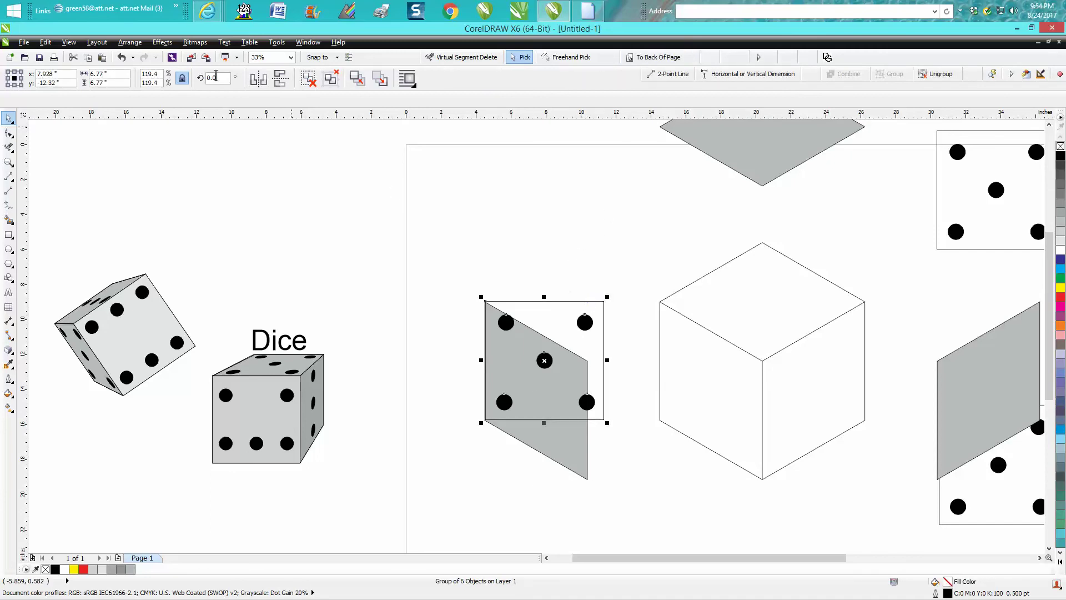
left_click(166, 43)
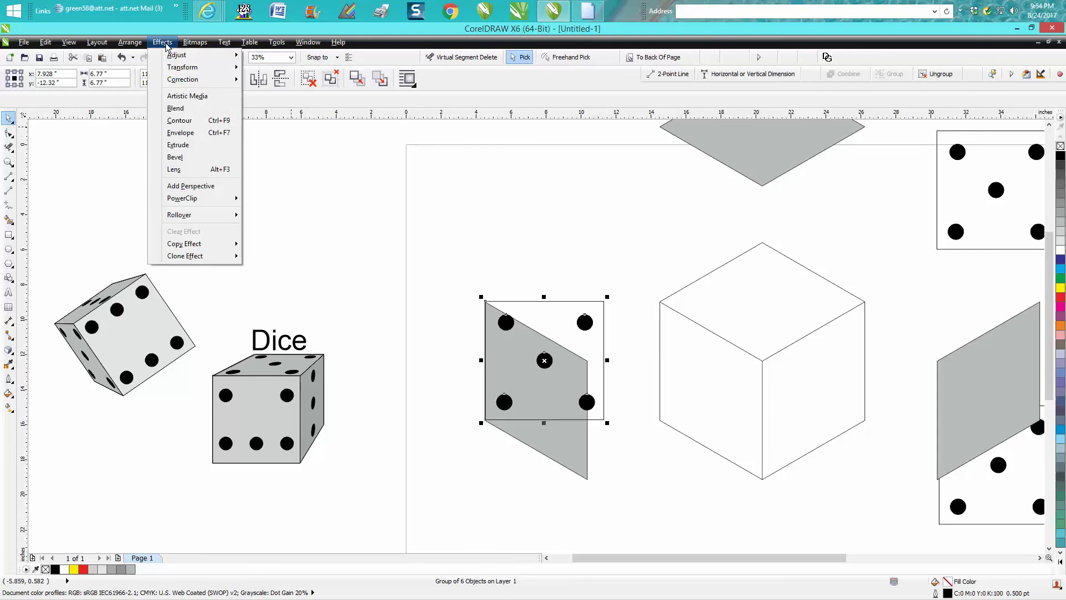
left_click(212, 190)
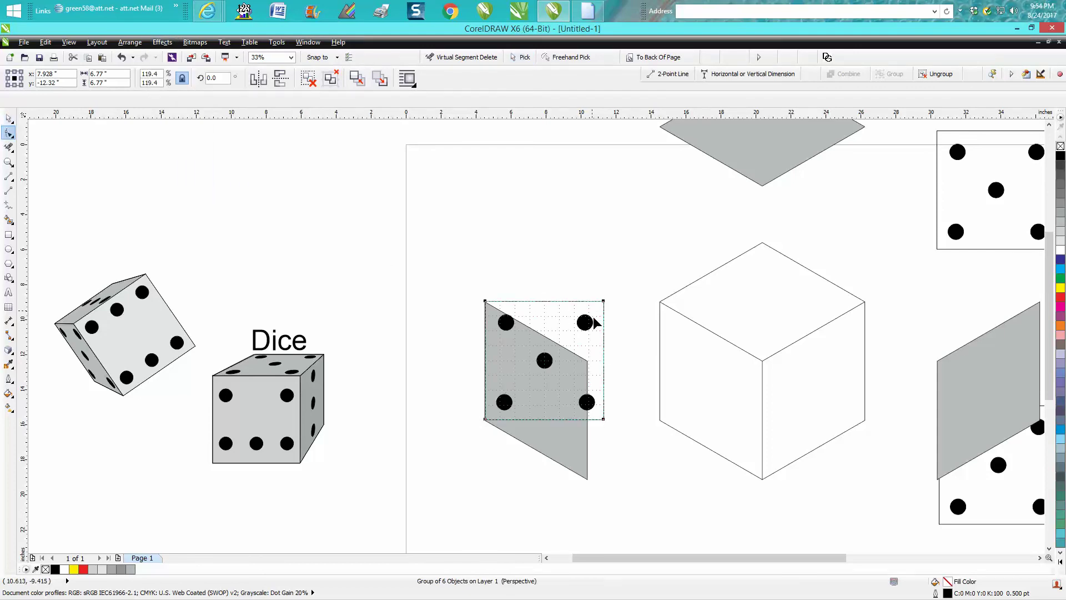
left_click_drag(604, 420, 587, 477)
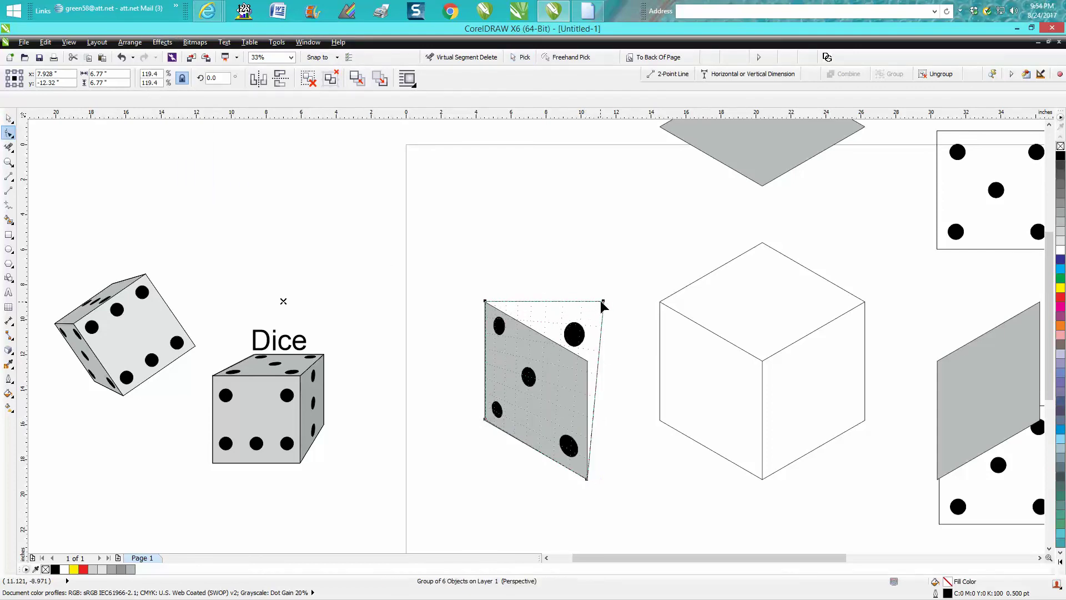
left_click_drag(603, 301, 587, 360)
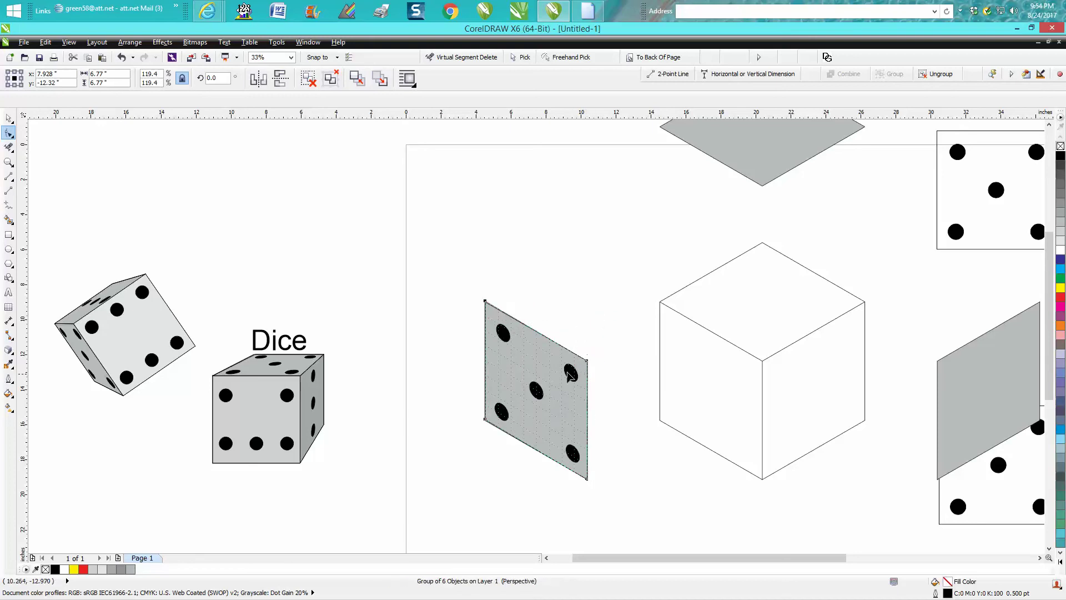
left_click(9, 118)
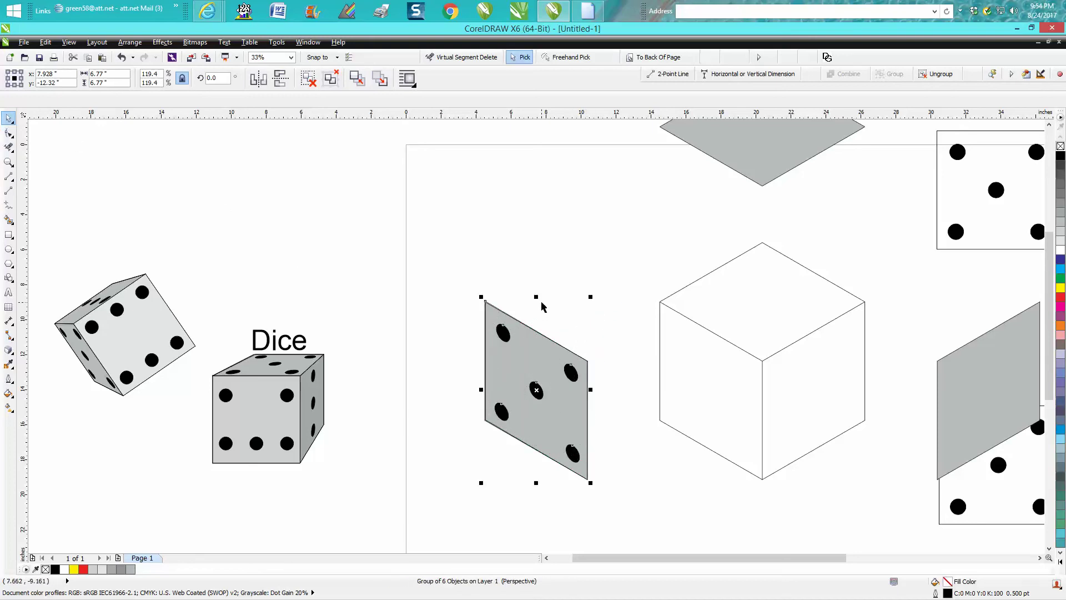
Nudge the skewed pips and the left grey panel right onto the cube's left face.
key("Right")
key("Right")
key("Right")
key("Right")
key("Right")
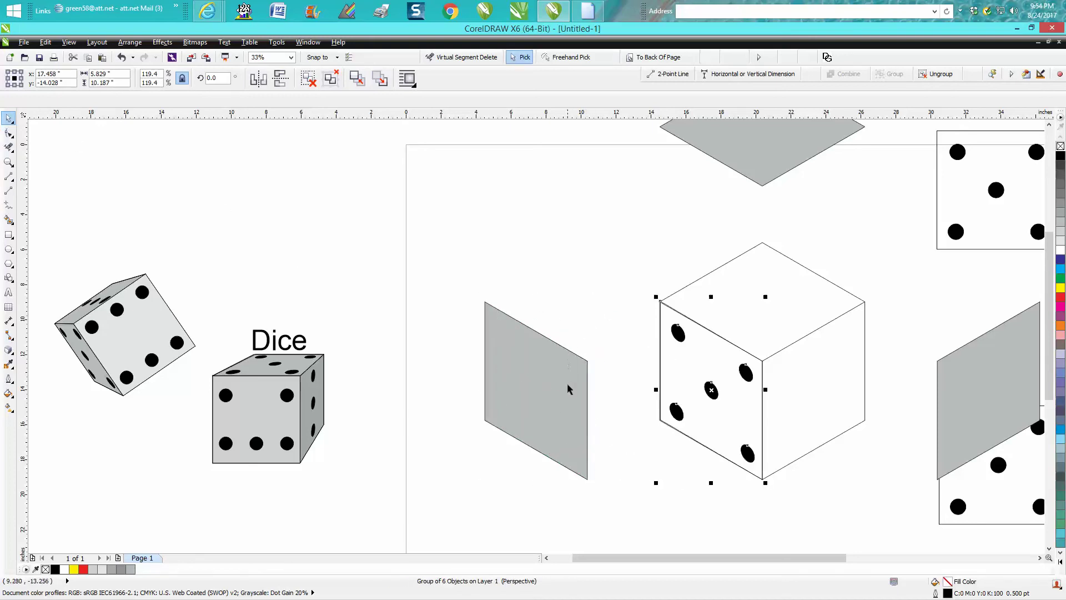
left_click(573, 382)
key("Right")
key("Right")
key("Right")
key("Right")
key("Right")
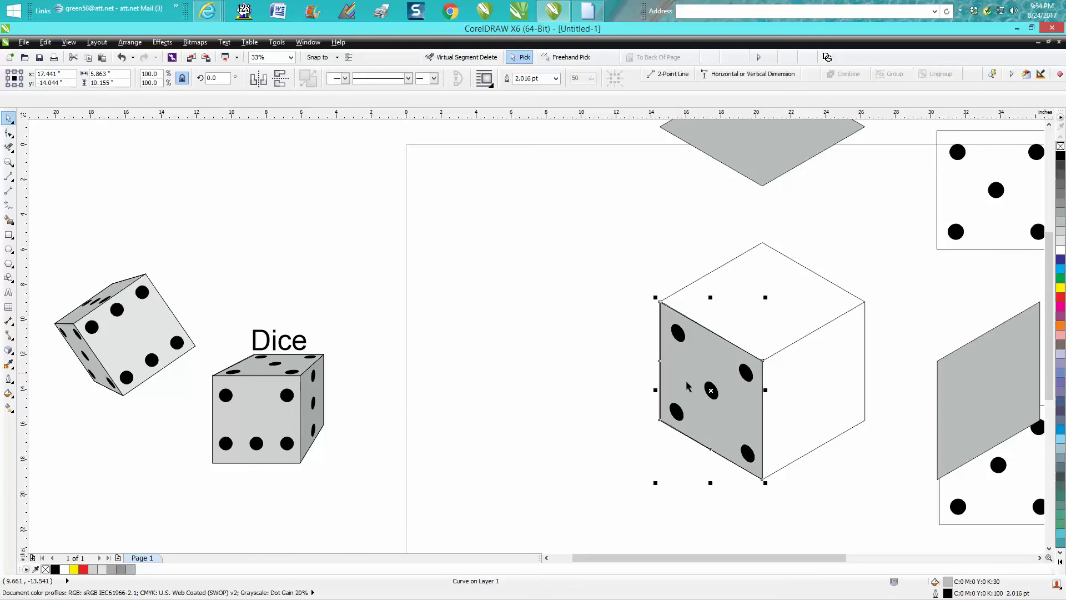
scroll(683, 389, "down", 1)
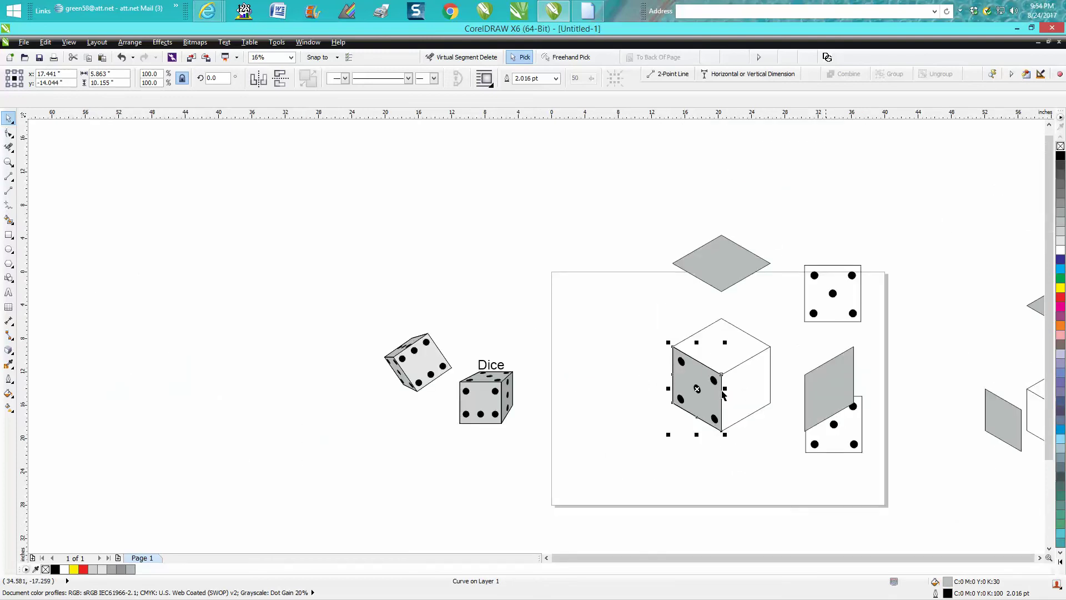
left_click(8, 161)
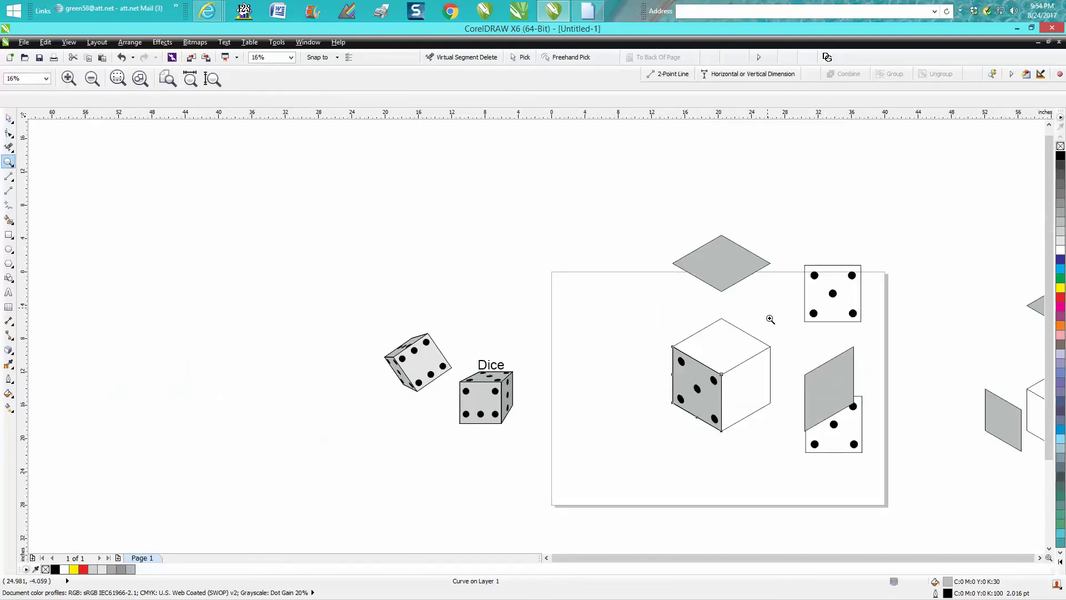
left_click_drag(768, 316, 946, 499)
left_click(8, 118)
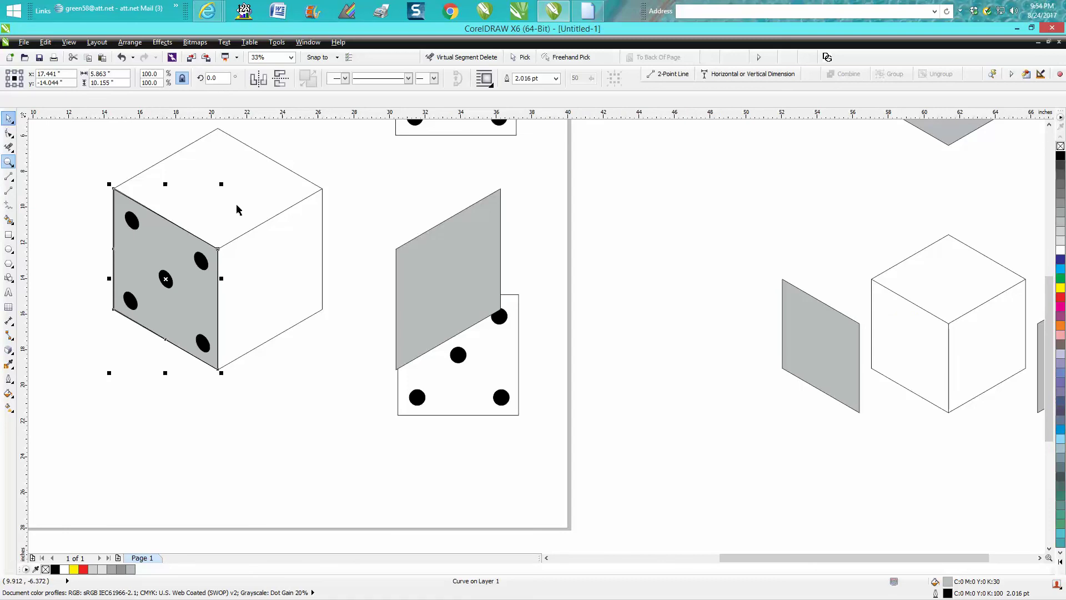
Send the right grey panel to the back and move the five-pip face over it.
left_click(441, 266)
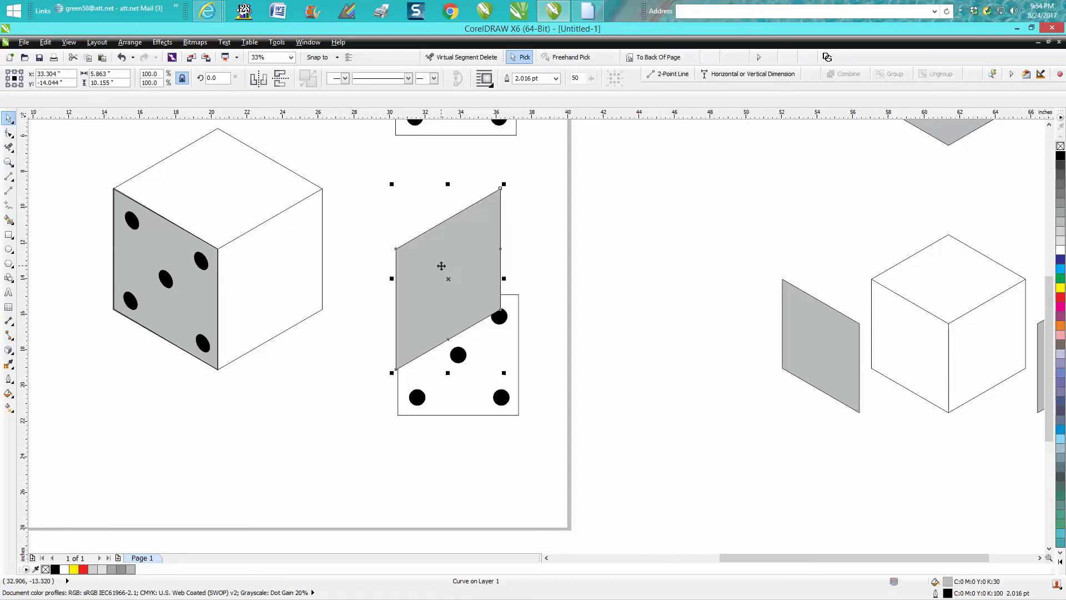
left_click(660, 58)
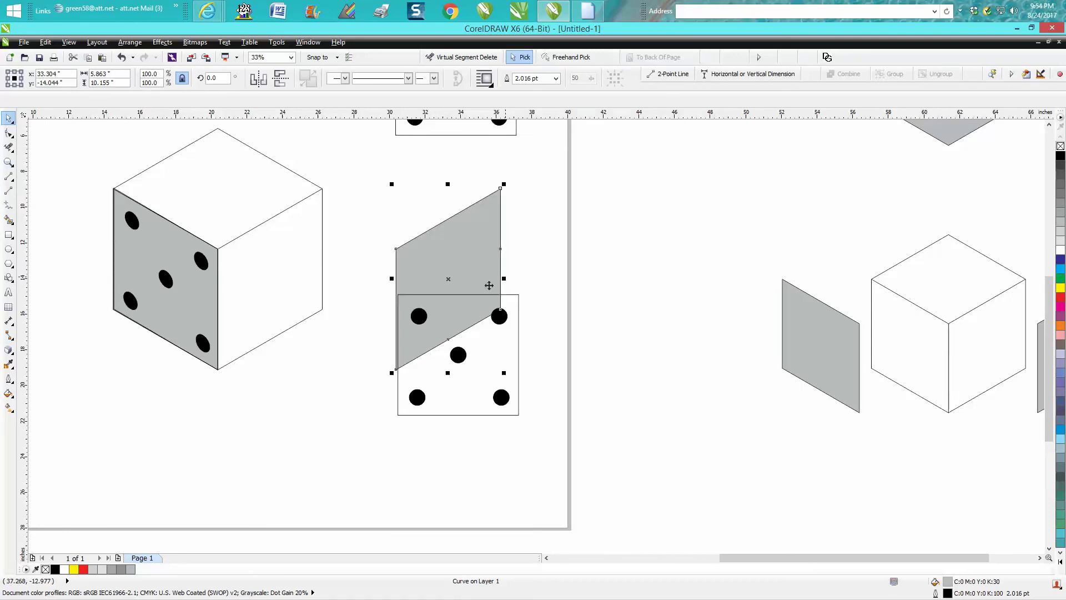
left_click(518, 345)
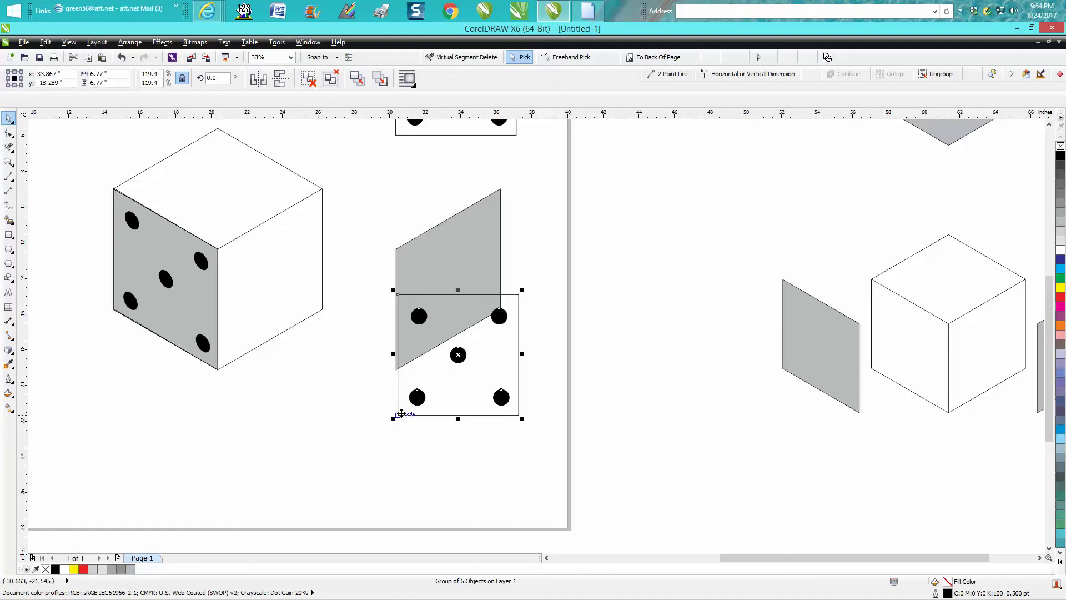
left_click_drag(400, 413, 399, 367)
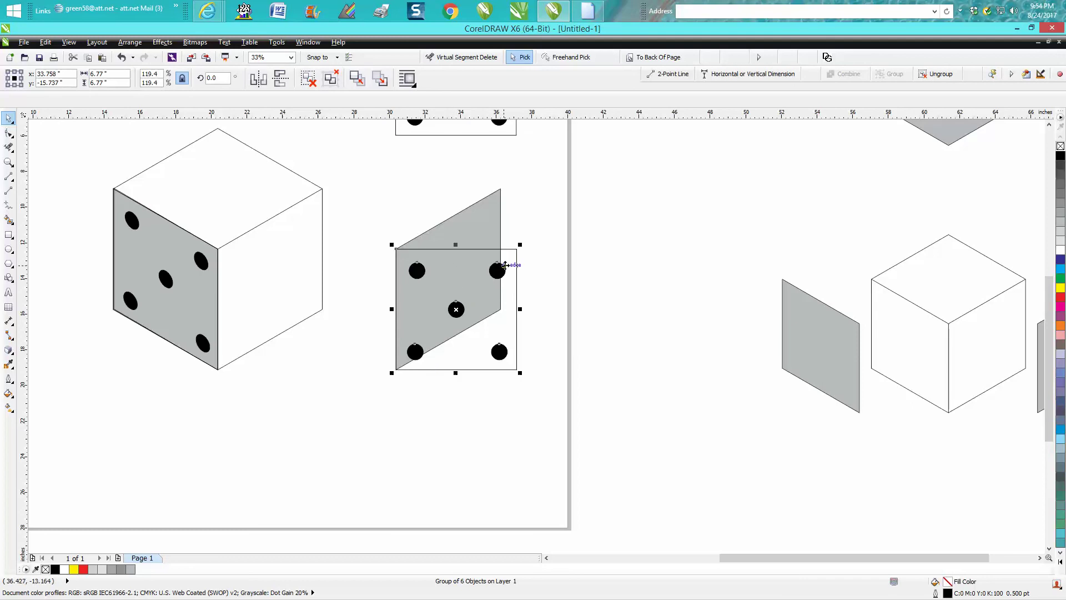
Add perspective, fit the pips' right corners to the panel, and nudge them onto the cube.
left_click(162, 42)
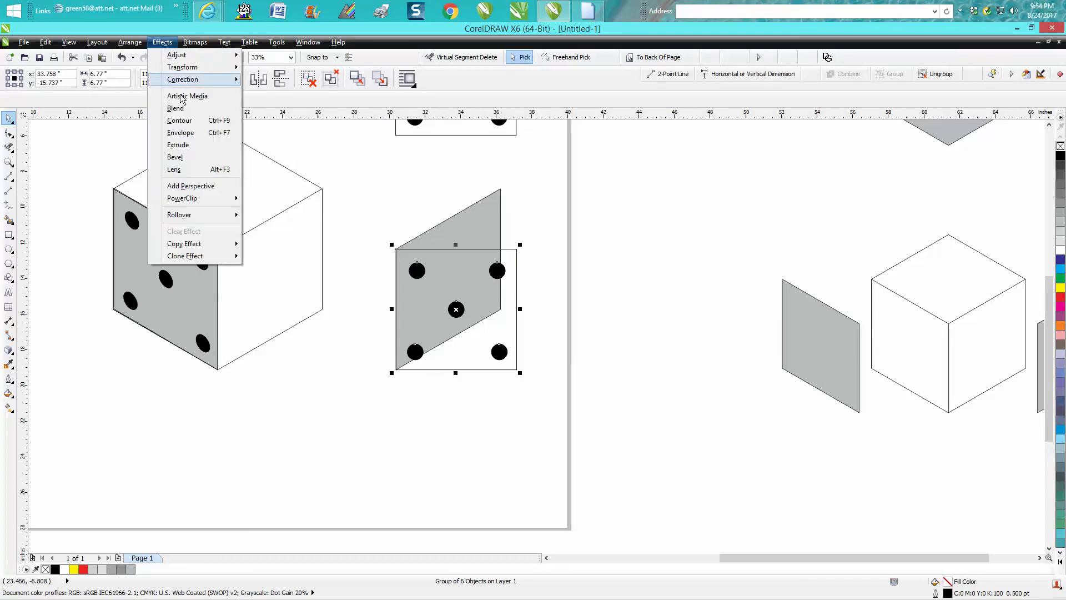
left_click(189, 186)
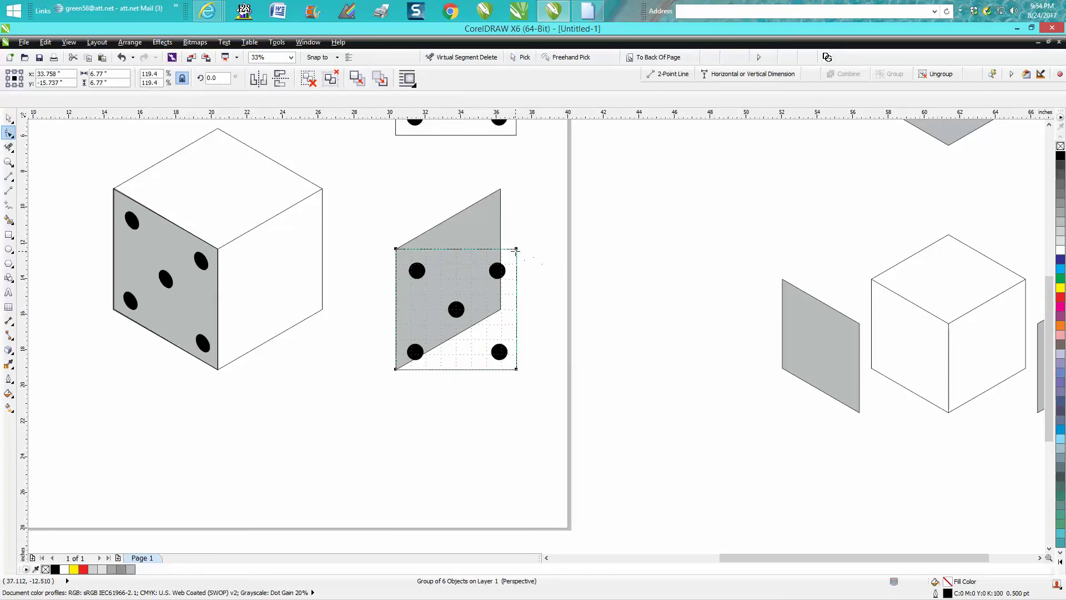
left_click_drag(516, 249, 502, 195)
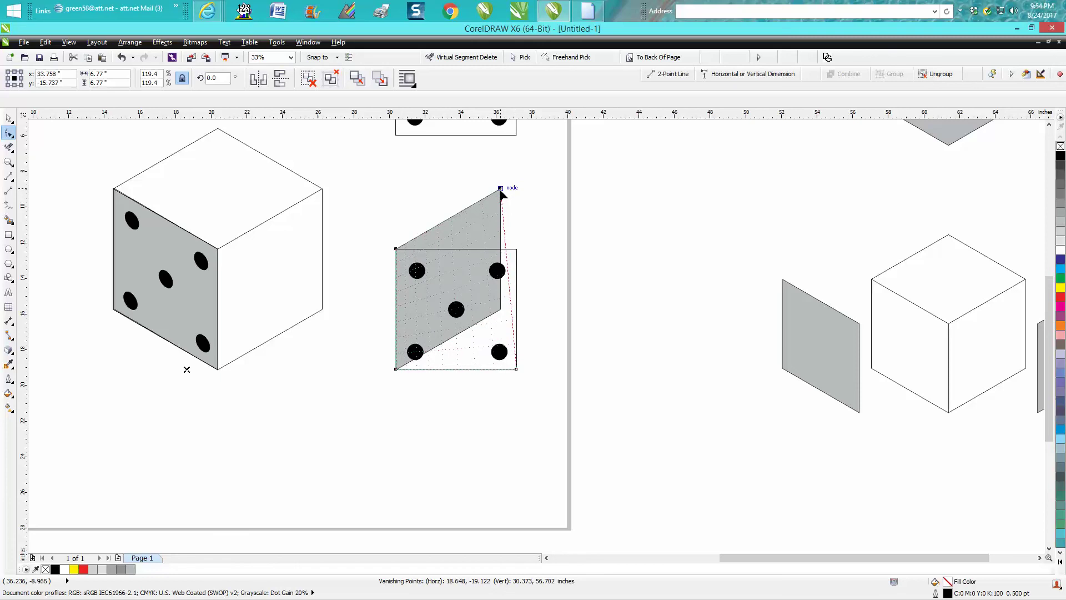
left_click_drag(500, 190, 500, 189)
left_click_drag(516, 368, 501, 308)
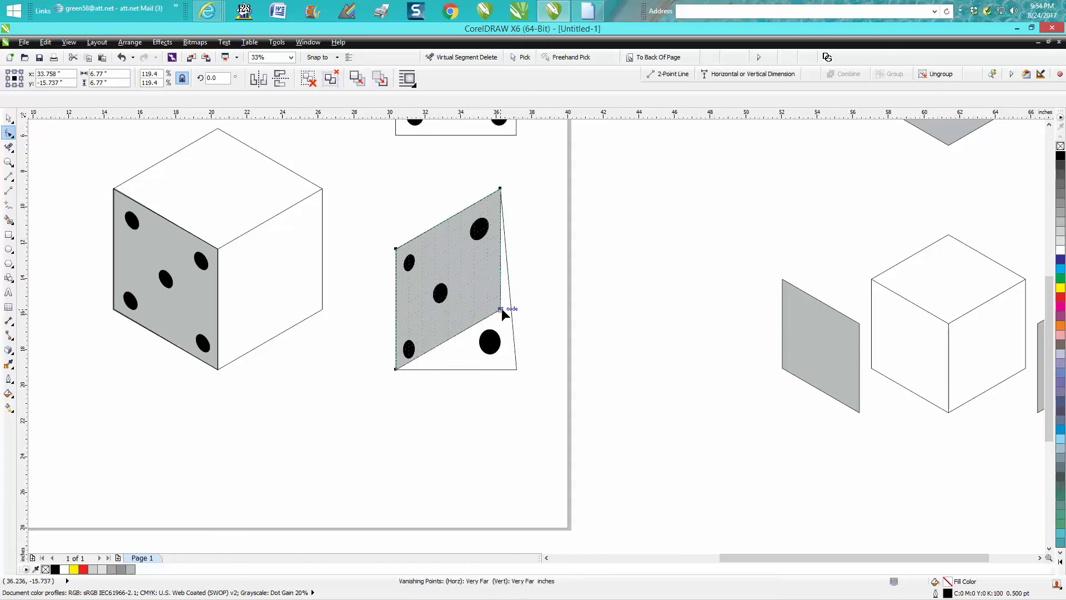
key("Left")
key("Left")
key("Left")
key("Left")
key("Left")
key("Left")
key("Left")
key("Left")
key("Left")
key("Left")
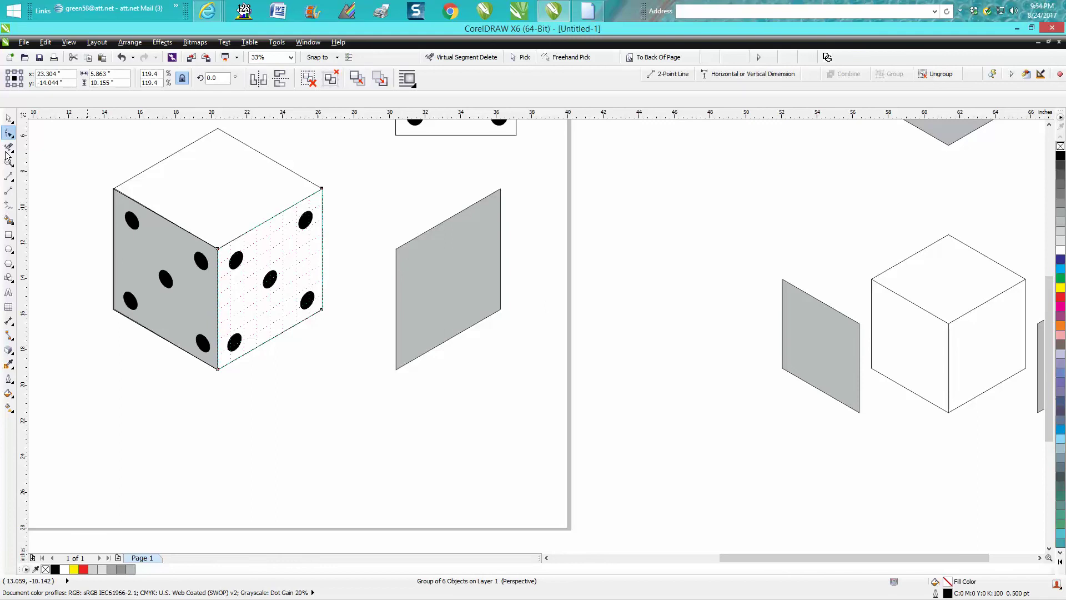
Nudge the right grey panel onto the cube's right face.
left_click(8, 118)
left_click(429, 279)
key("Left")
key("Left")
key("Left")
key("Left")
key("Left")
key("Left")
key("Left")
key("Left")
key("Left")
key("Left")
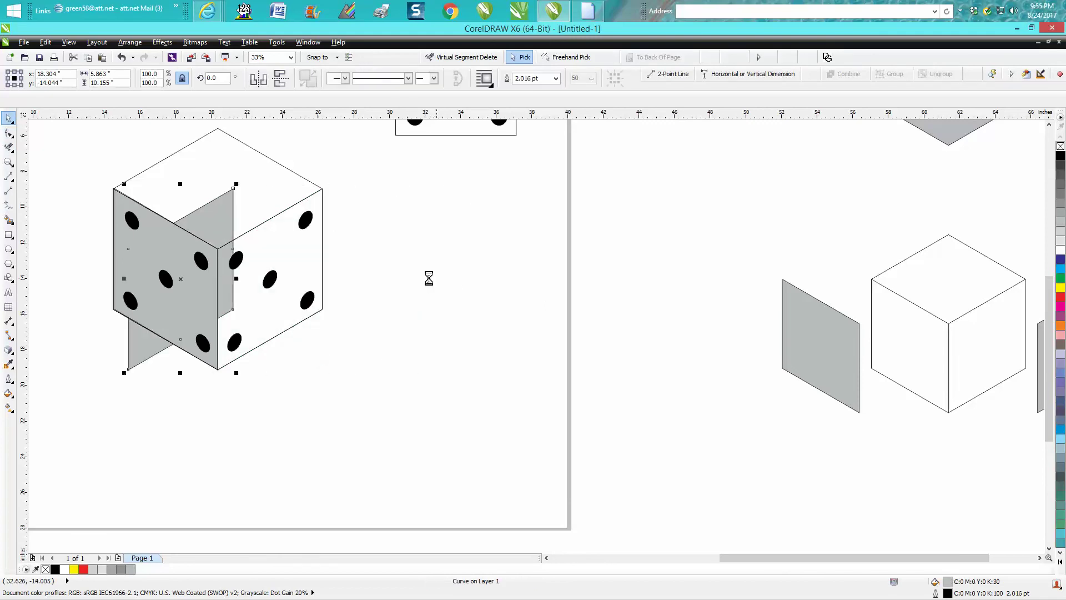
key("F4")
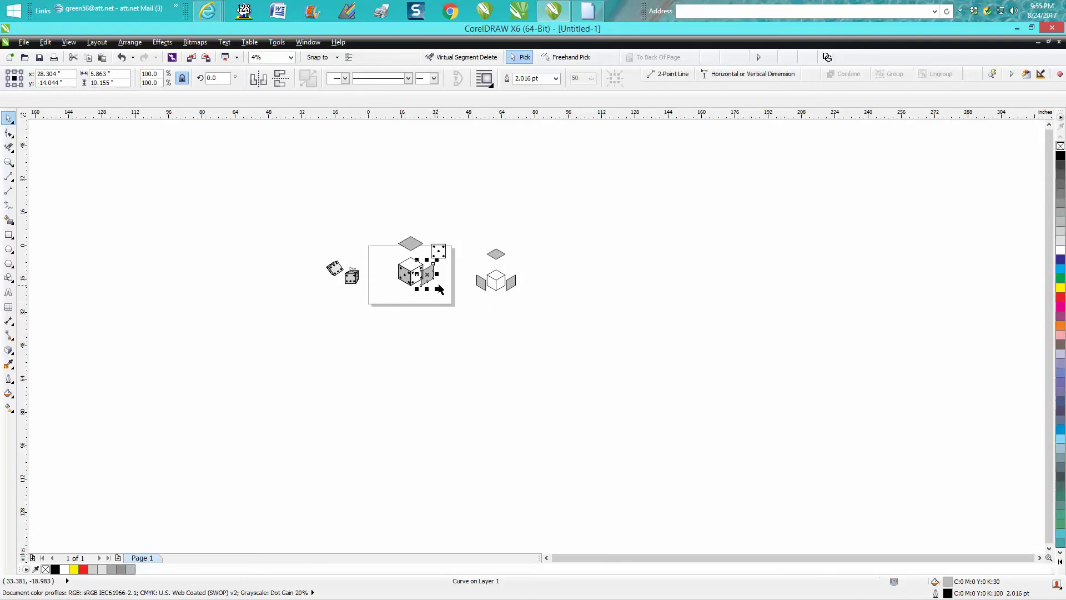
key("Left")
left_click(8, 161)
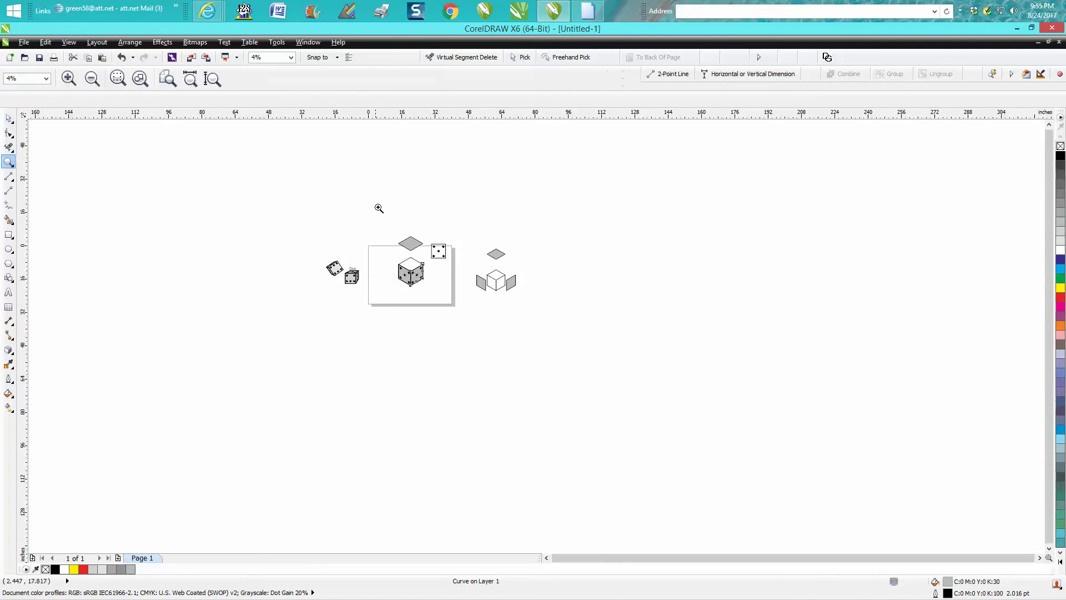
left_click_drag(377, 212, 509, 295)
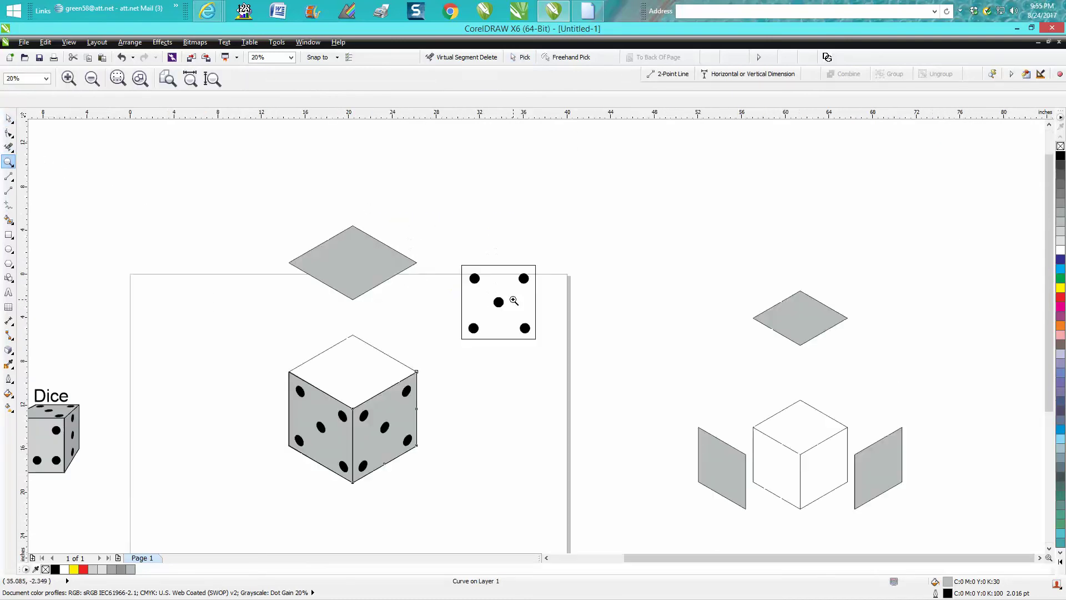
left_click(8, 118)
Snap the five-dot face's corner to the diamond's bottom tip and send the diamond behind it.
left_click(502, 311)
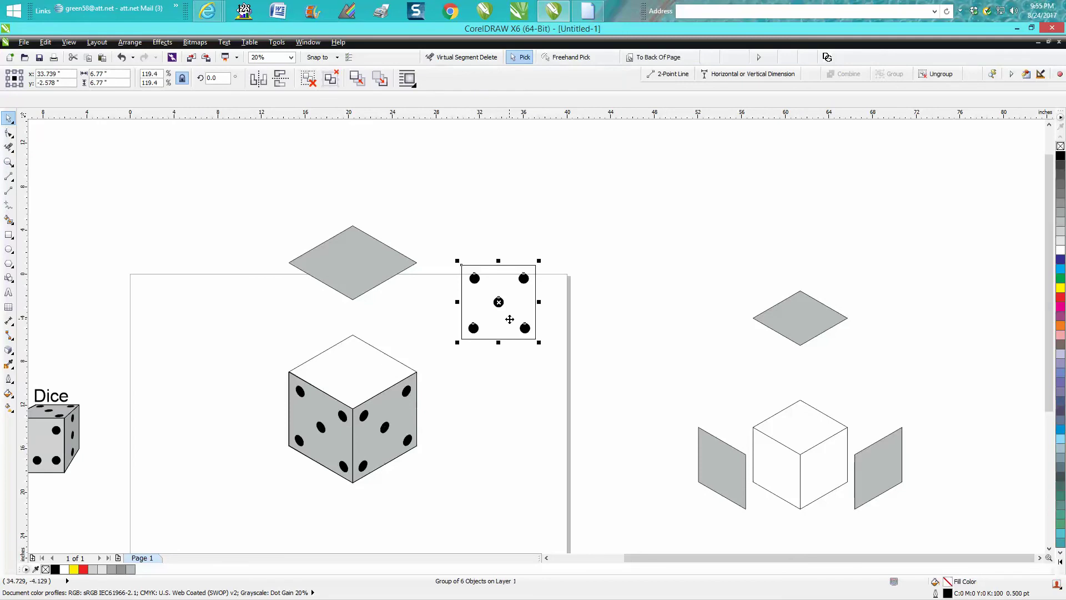
left_click_drag(535, 339, 353, 299)
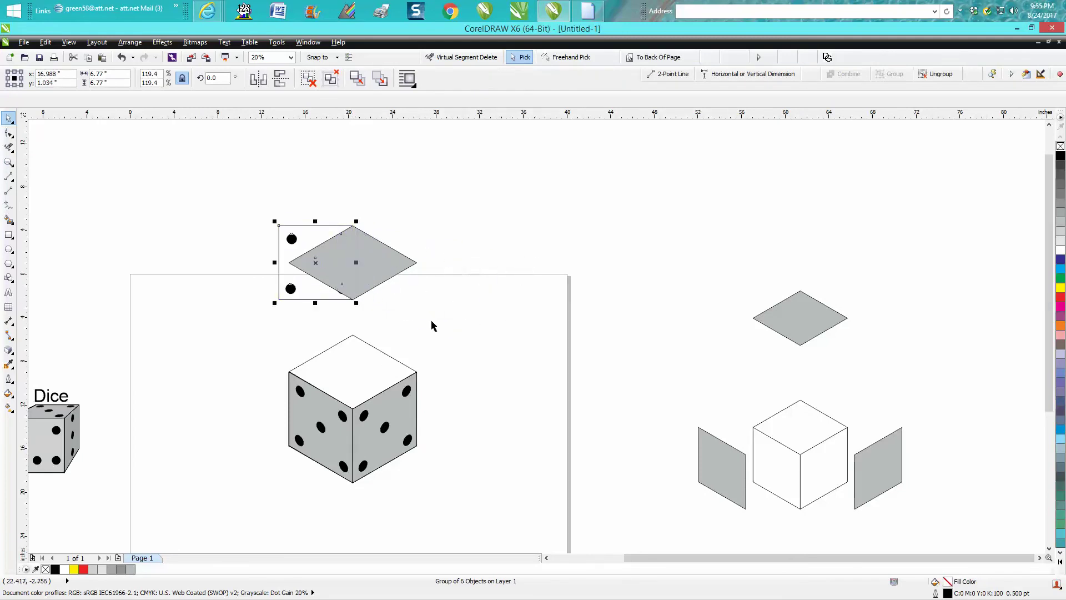
left_click(390, 272)
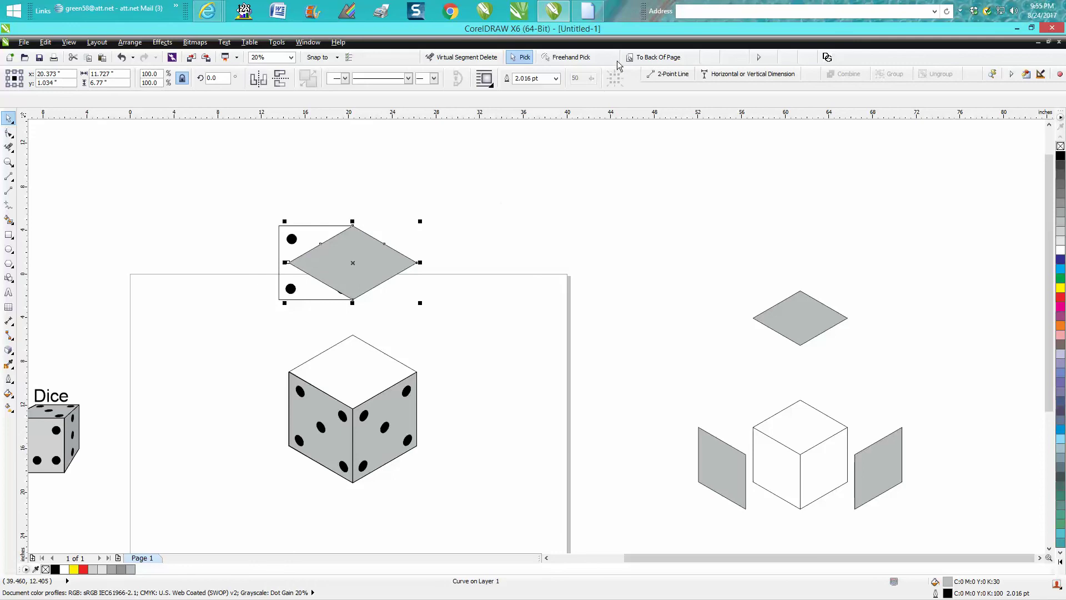
left_click(655, 57)
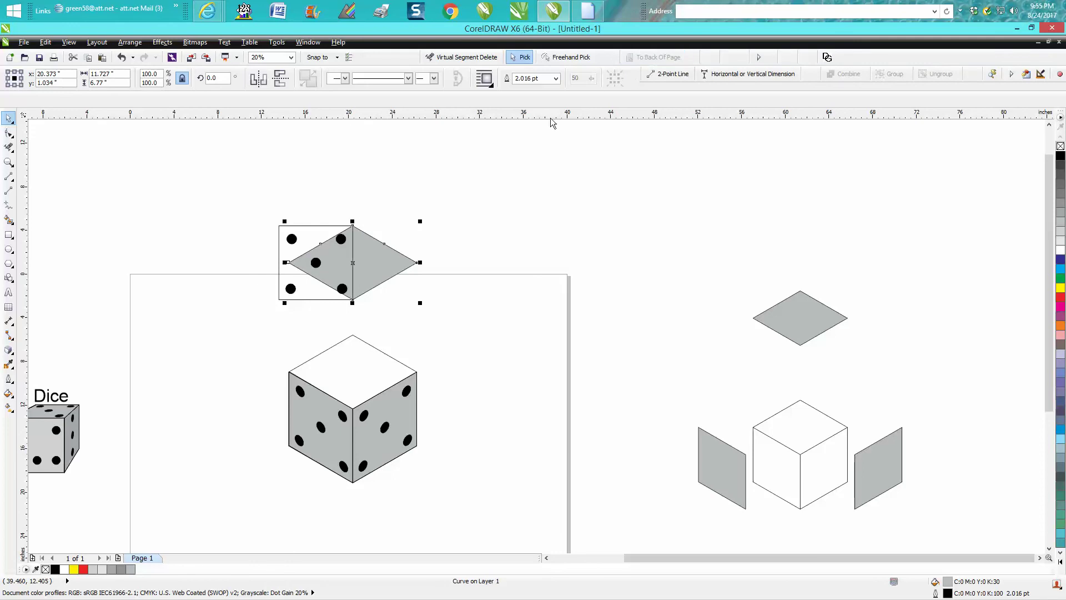
left_click(8, 162)
left_click_drag(244, 194, 488, 345)
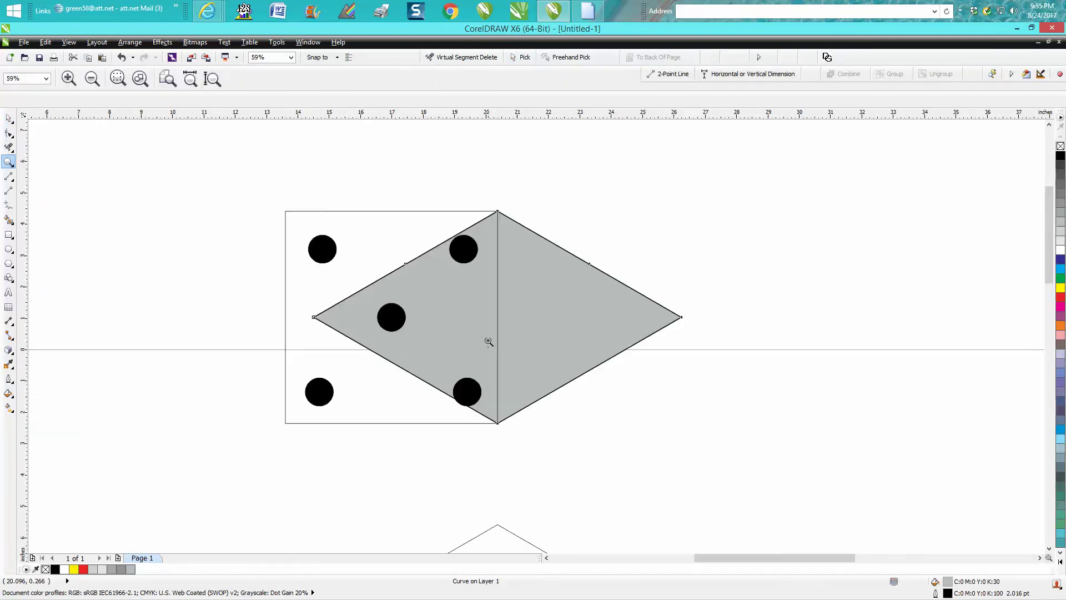
left_click_drag(487, 409, 528, 455)
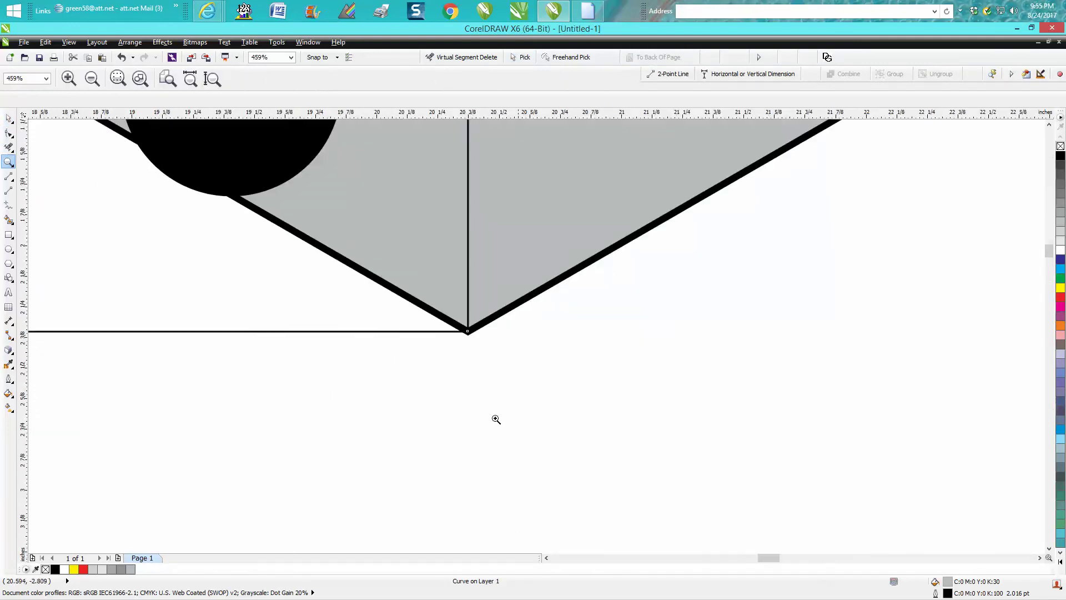
right_click(448, 356)
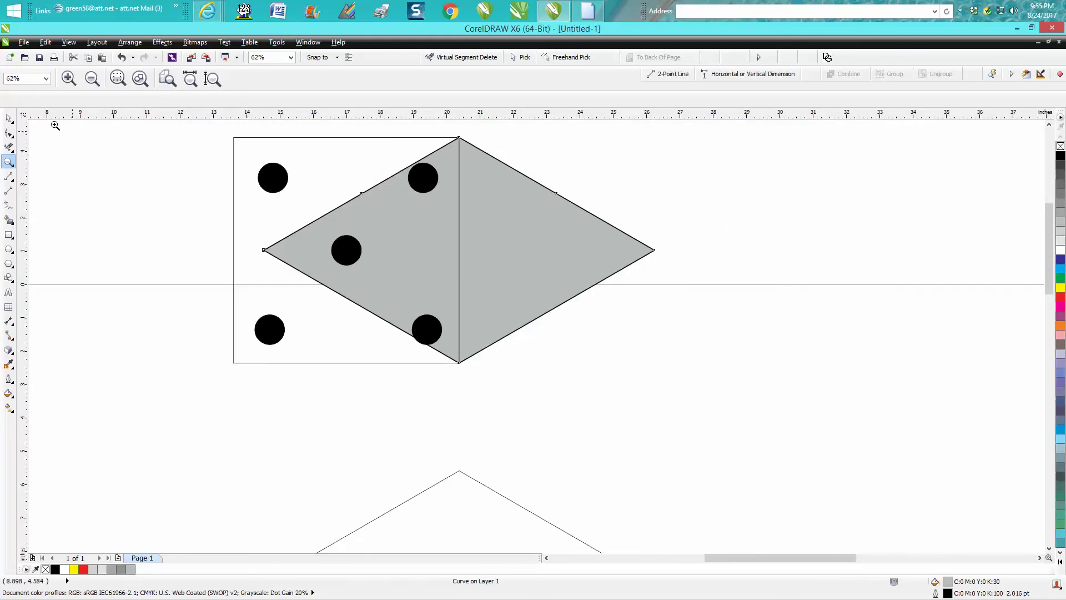
left_click(8, 118)
left_click(223, 159)
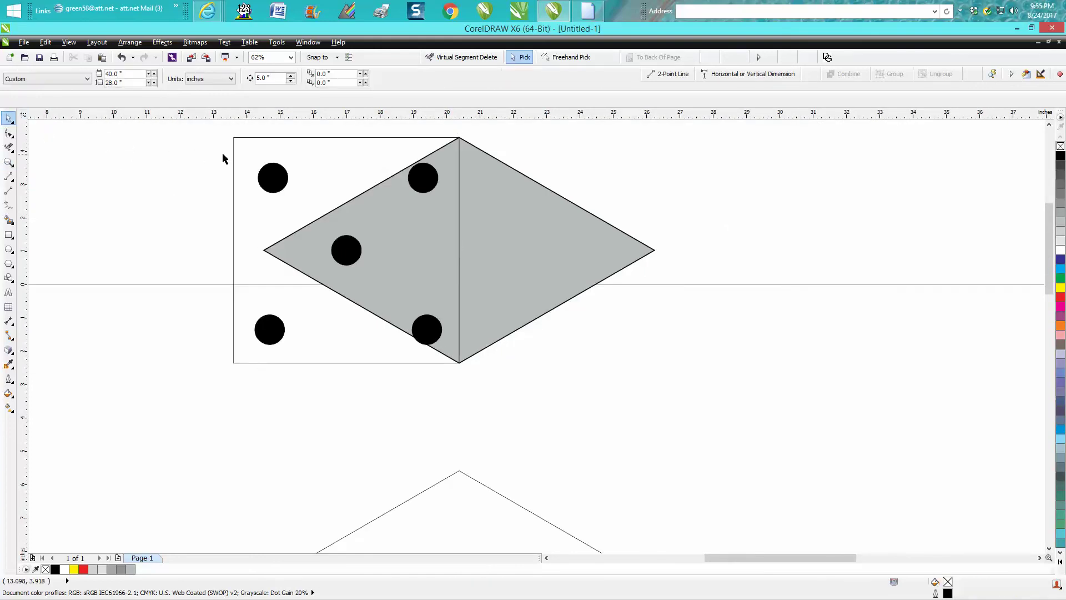
left_click(234, 151)
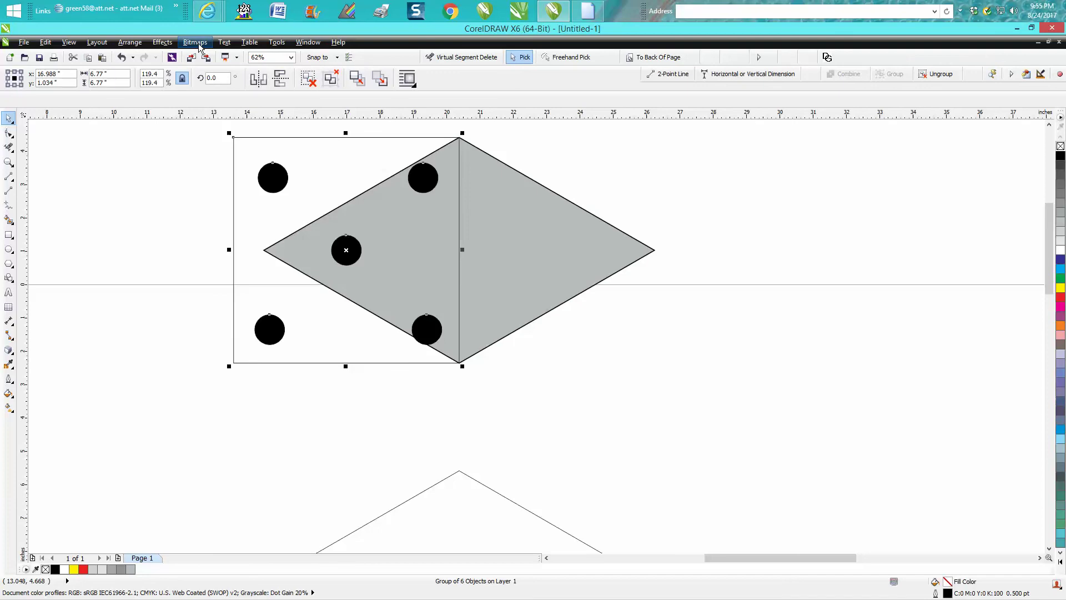
Add perspective to the five-dot face and drag its corners to the diamond's right, top and left tips.
left_click(163, 42)
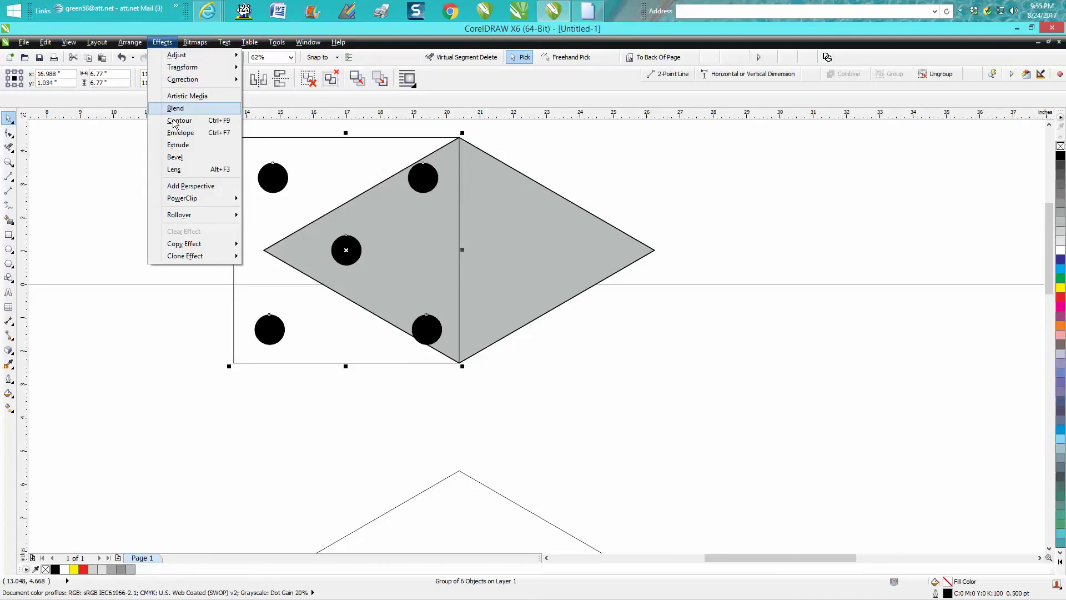
left_click(187, 186)
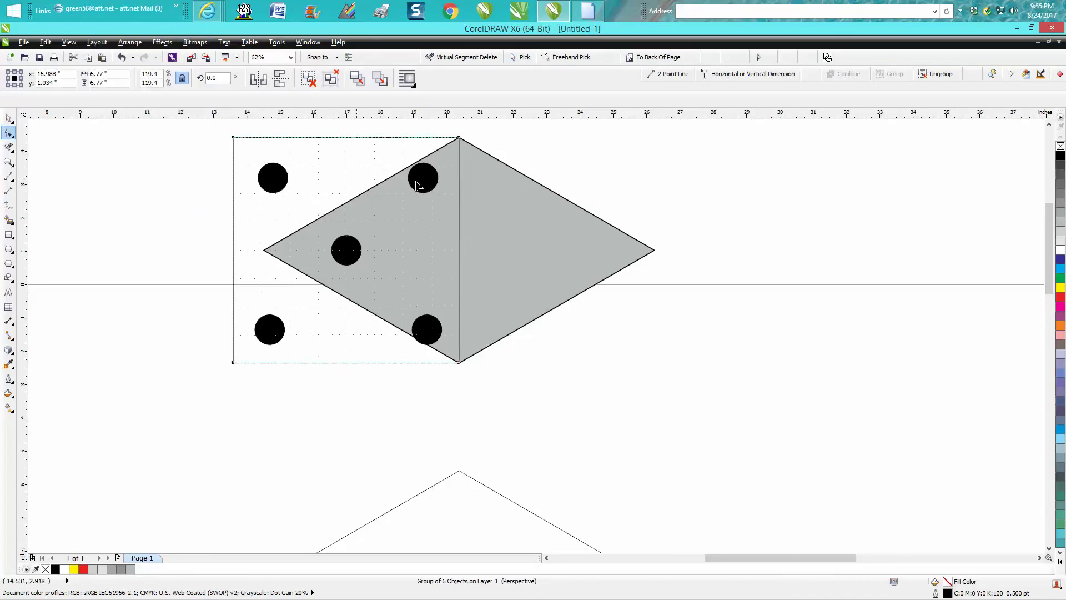
left_click_drag(457, 136, 653, 251)
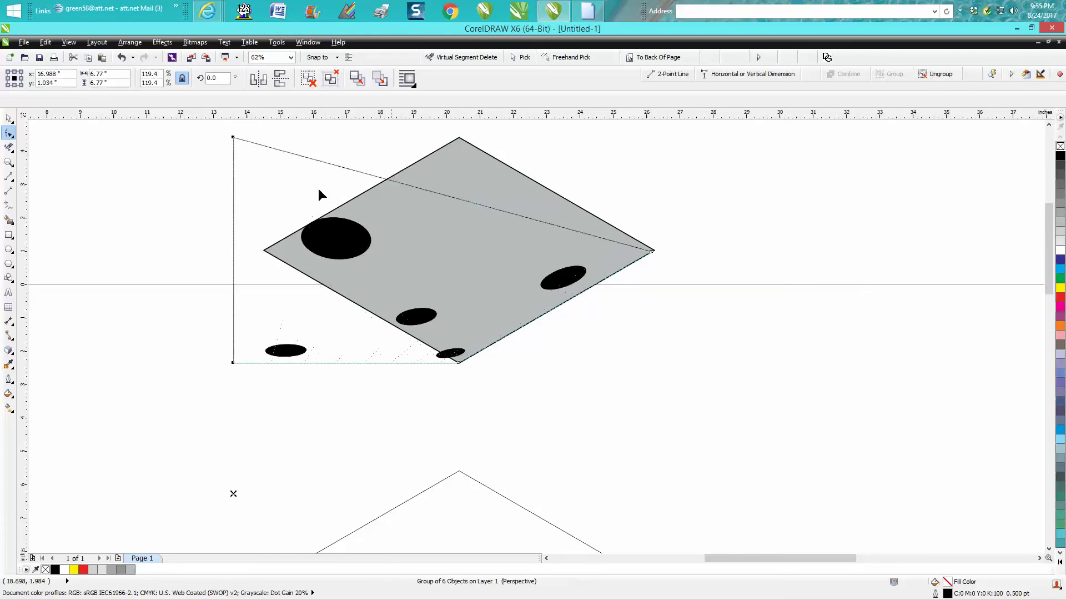
left_click_drag(233, 137, 459, 137)
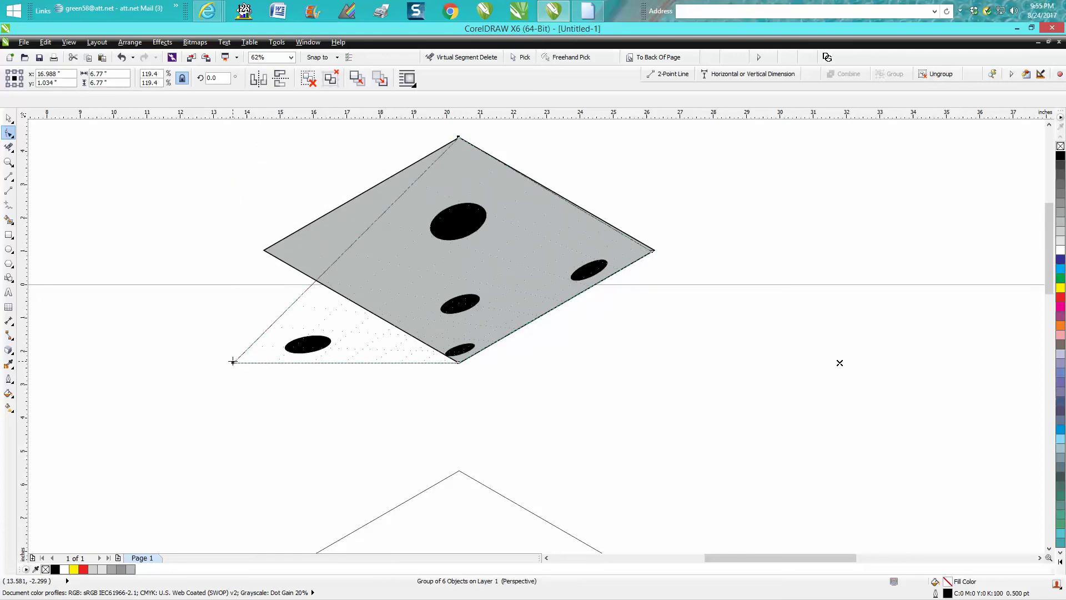
left_click_drag(233, 361, 263, 250)
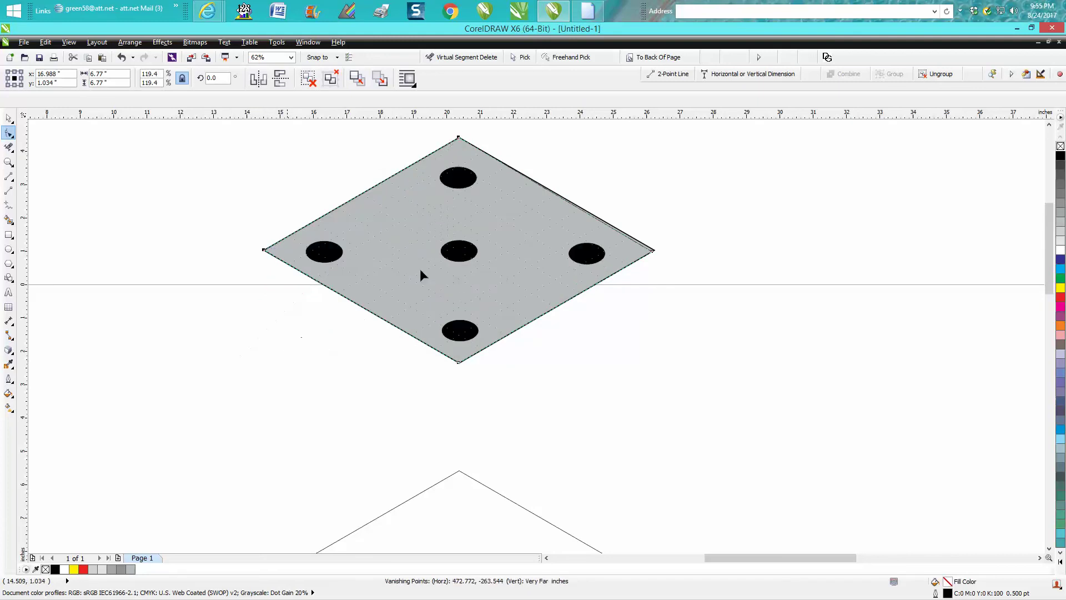
left_click_drag(653, 253, 654, 249)
Move the skewed five-dot face onto the cube top and fill that face with 10% black.
scroll(615, 289, "down", 4)
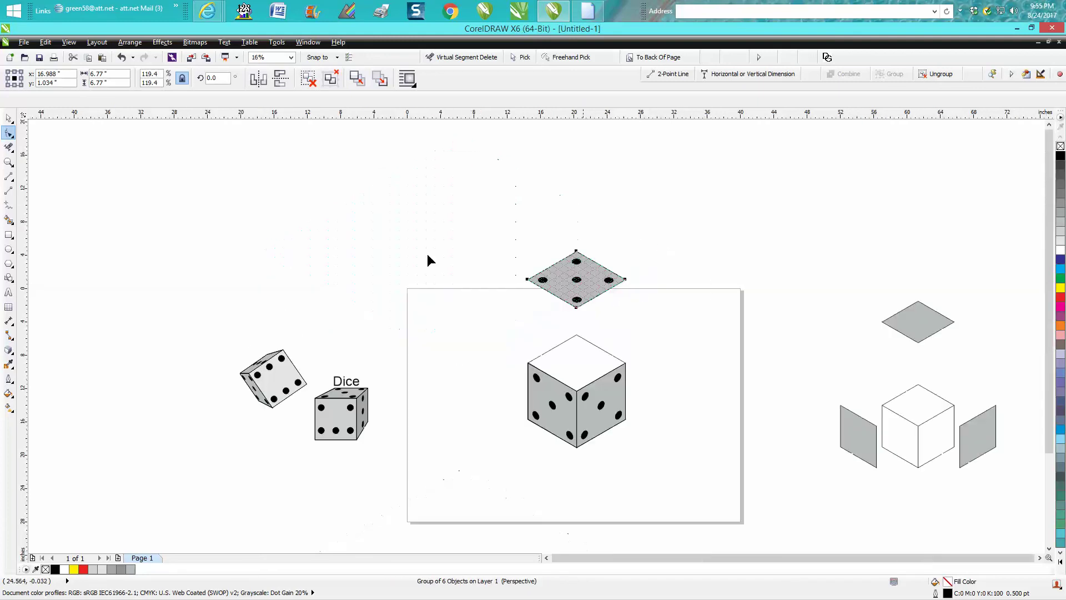
left_click(8, 118)
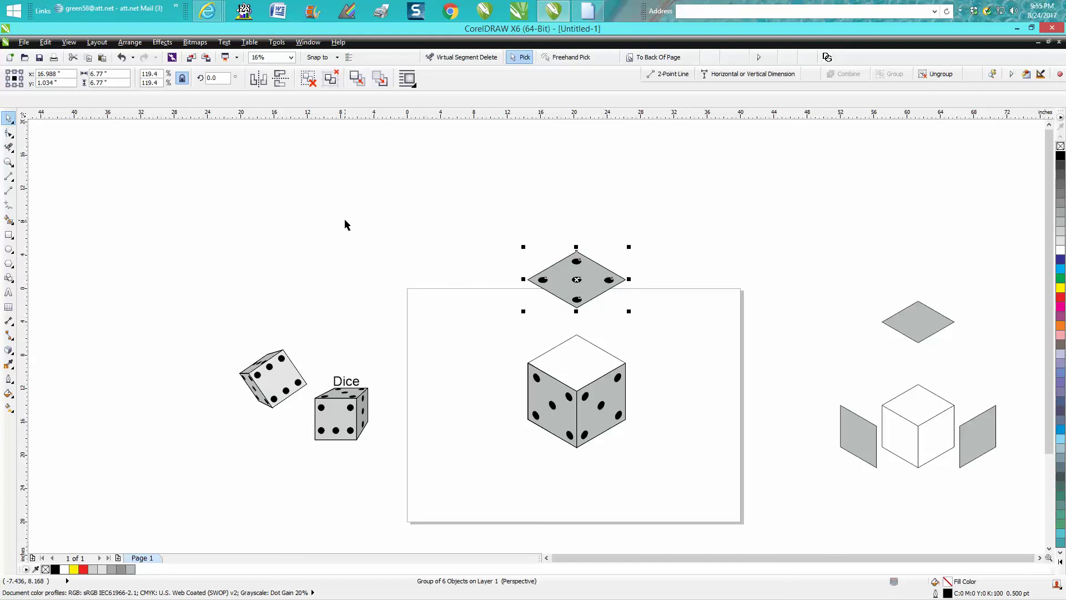
key("Down")
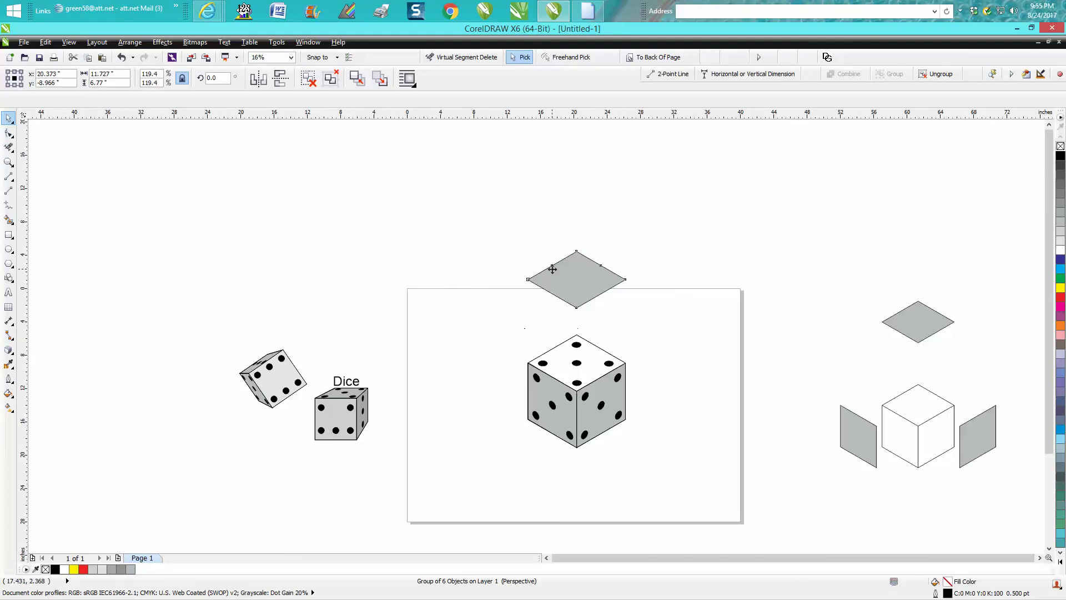
key("ctrl+q")
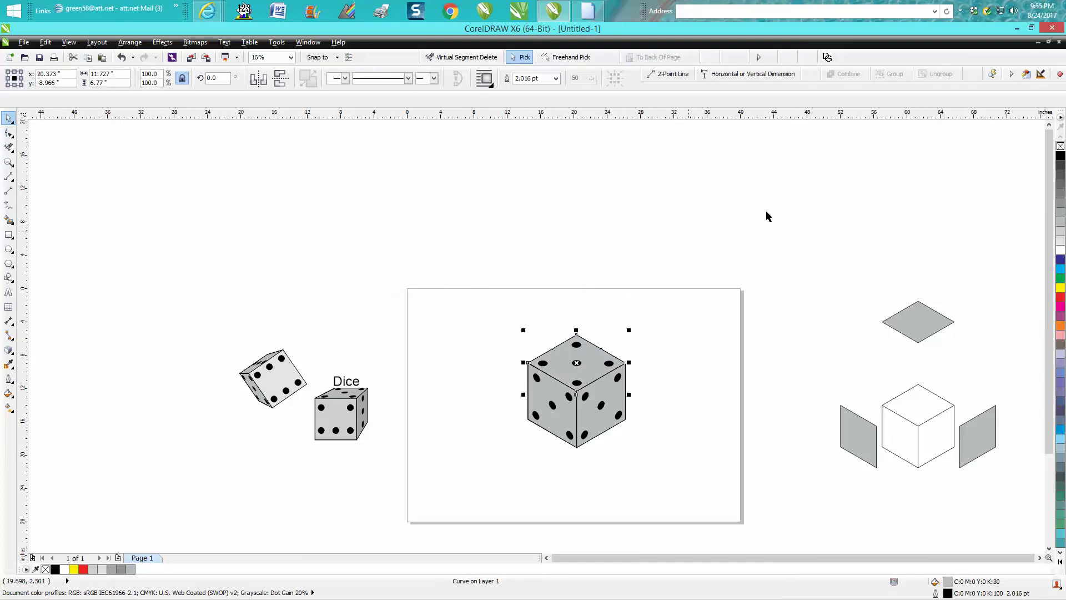
left_click(1060, 240)
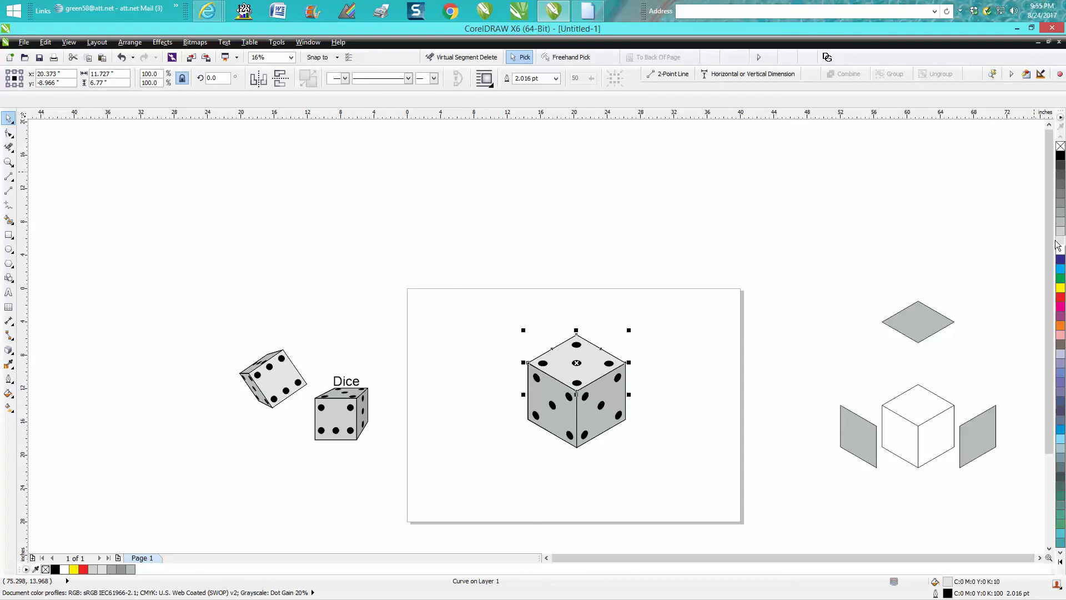
left_click(364, 233)
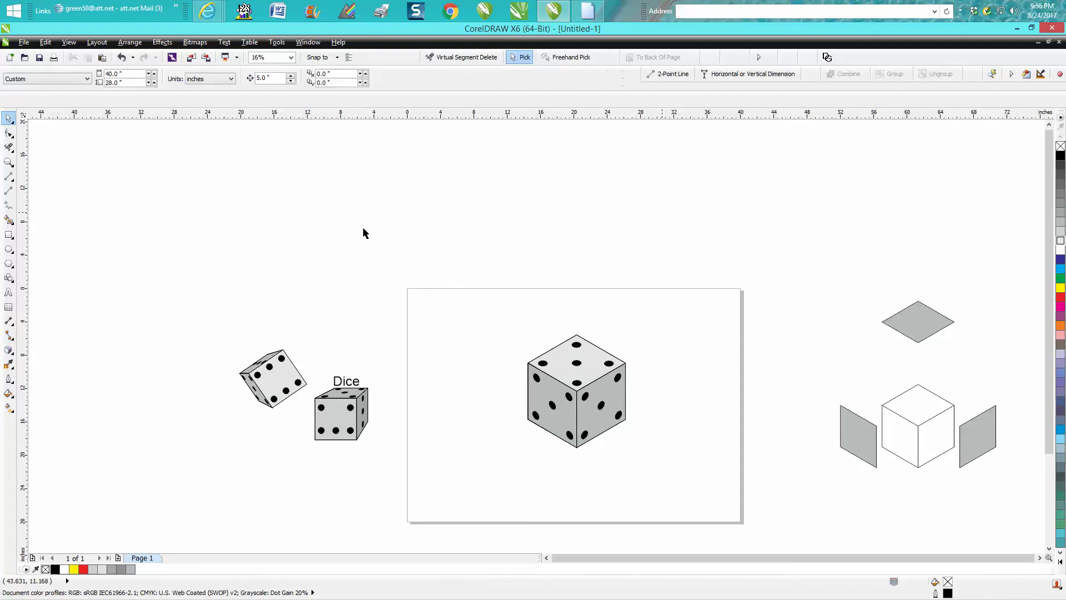
left_click(9, 162)
left_click_drag(481, 309, 679, 476)
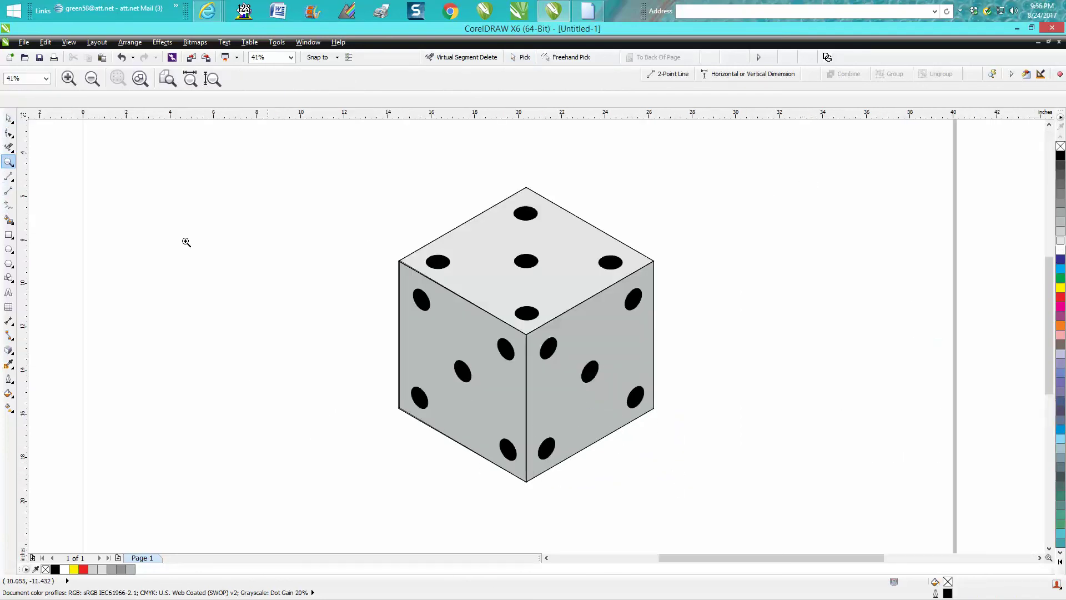
Select all parts of the die and group them into one object.
left_click(9, 118)
left_click_drag(348, 185, 781, 494)
scroll(778, 505, "down", 1)
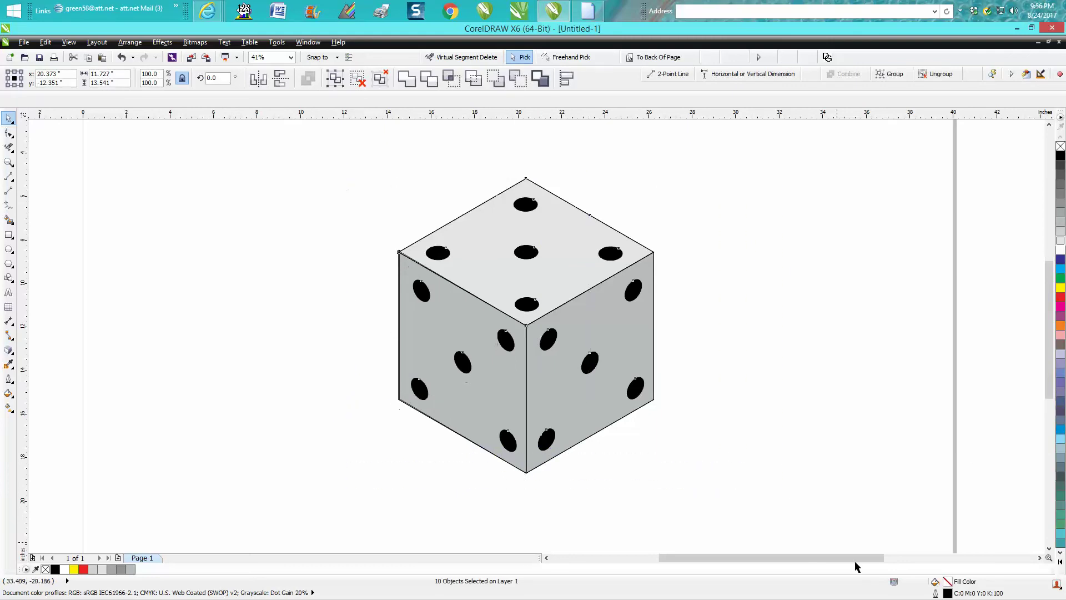
key("ctrl+g")
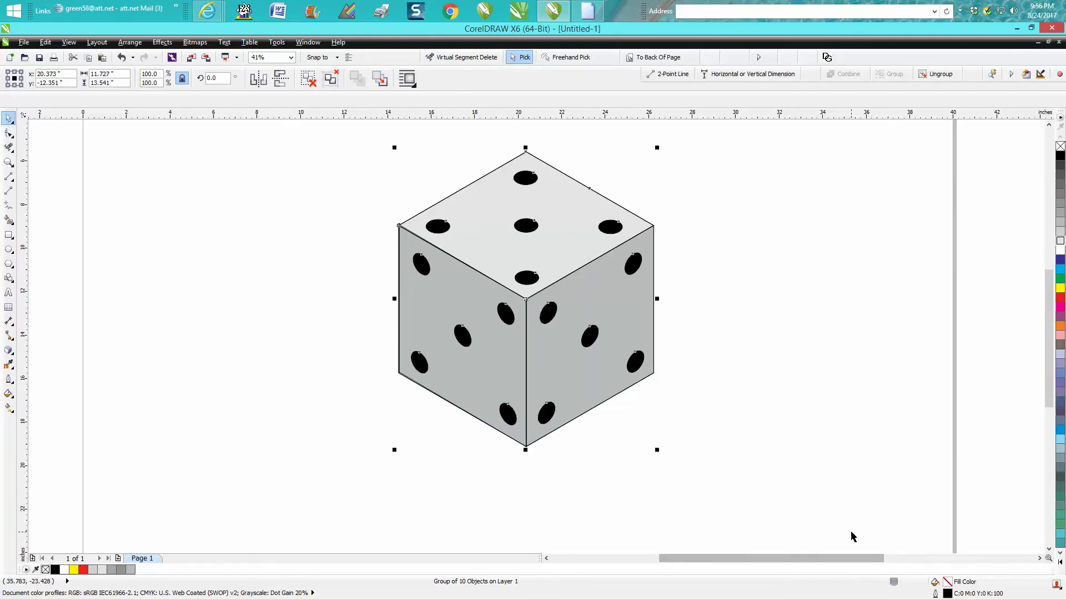
Duplicate the die 15 inches to the left and mirror the copy horizontally and vertically.
key("ctrl+d")
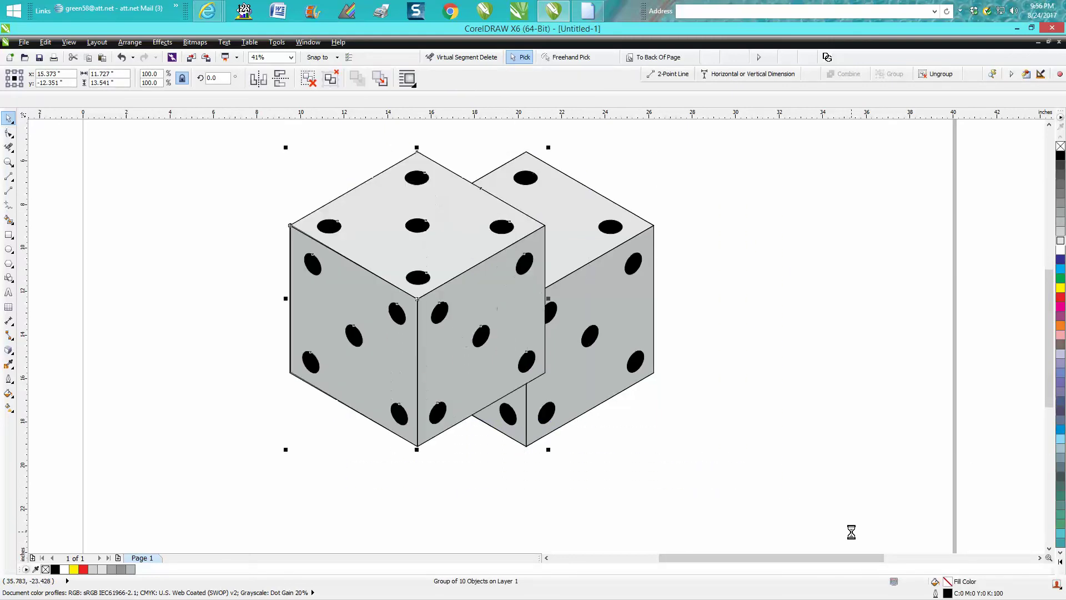
key("Left")
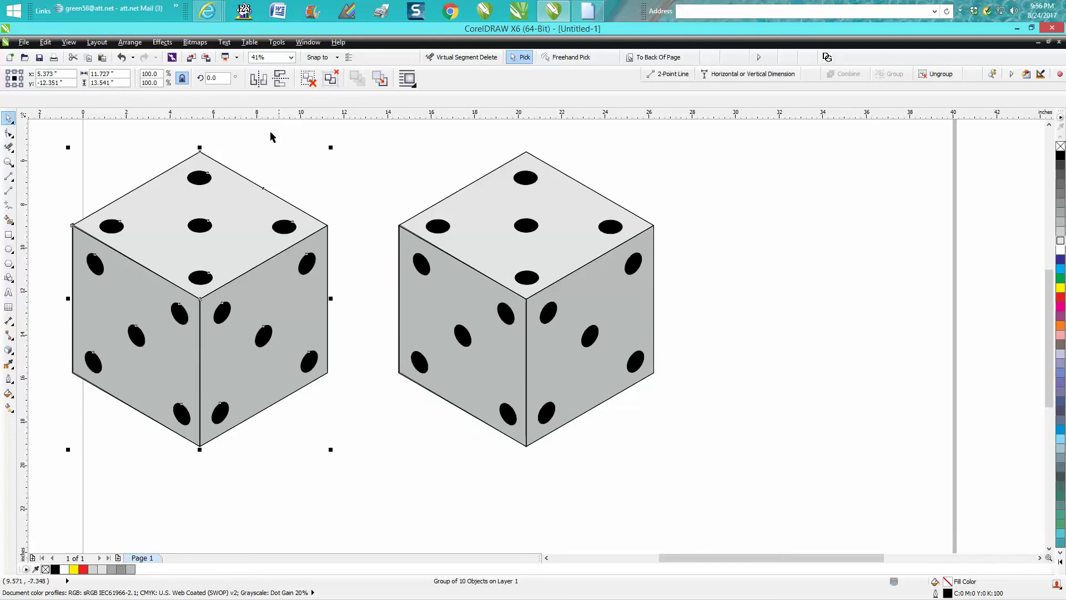
left_click(261, 82)
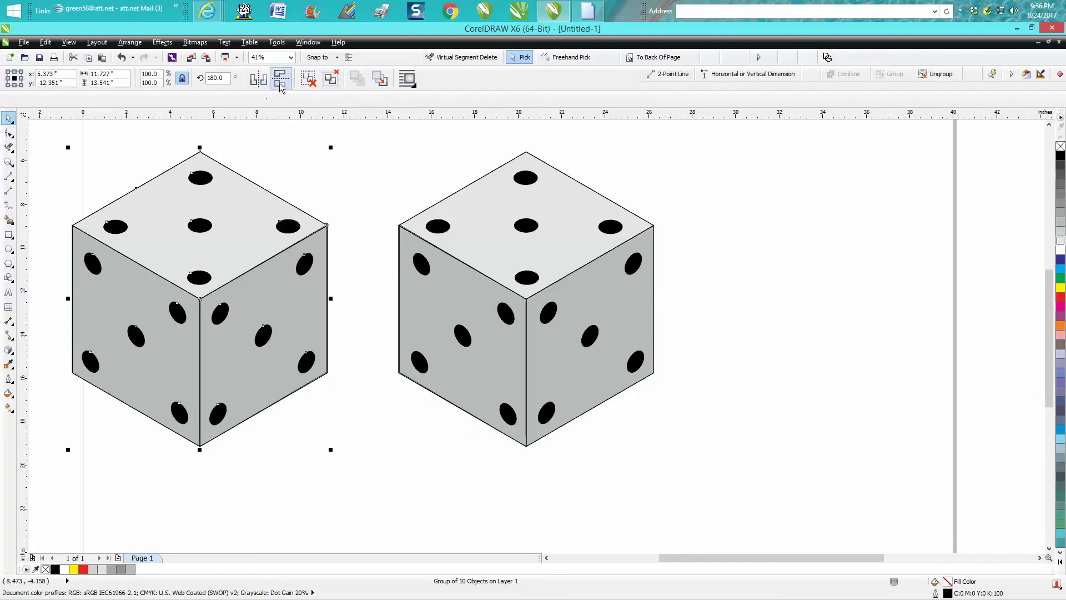
left_click(281, 78)
left_click(799, 268)
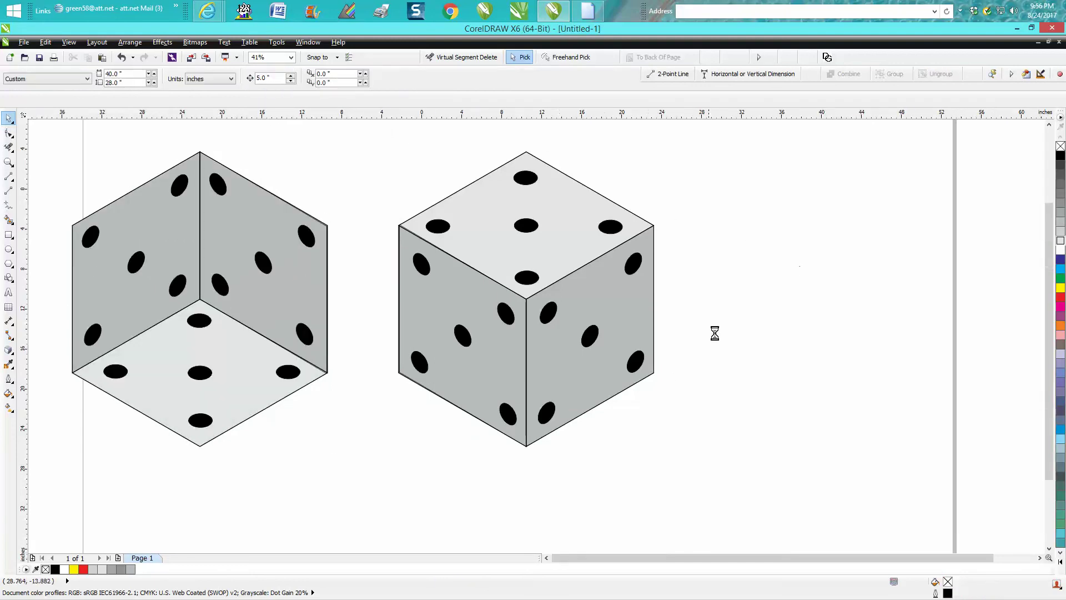
scroll(714, 331, "down", 2)
Rotate the flipped duplicate die to about 141° so it appears to tumble.
left_click(477, 322)
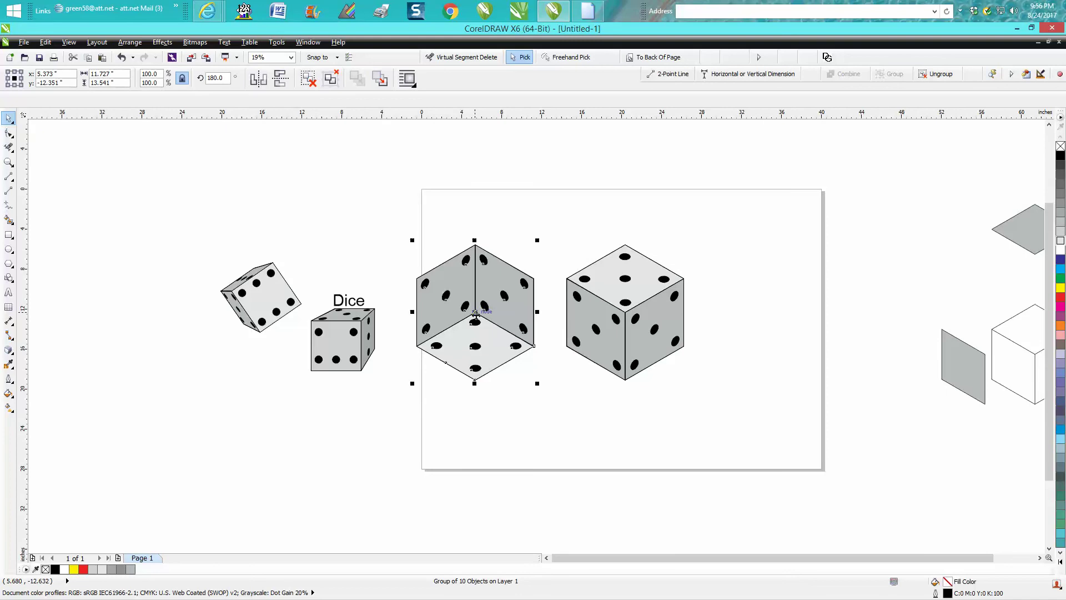
left_click(477, 314)
left_click_drag(538, 242, 567, 308)
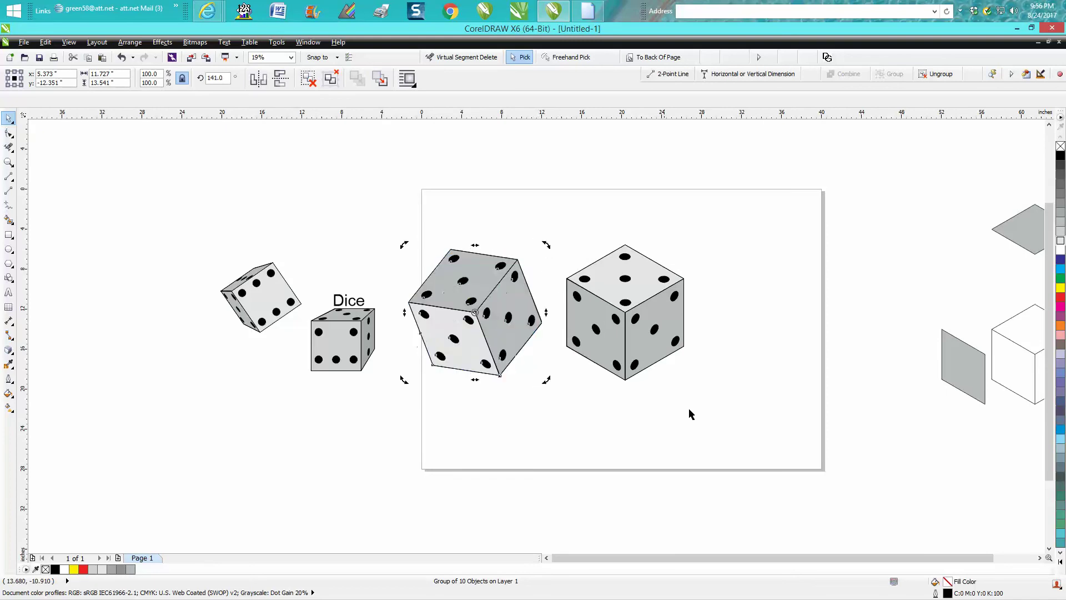
left_click(716, 413)
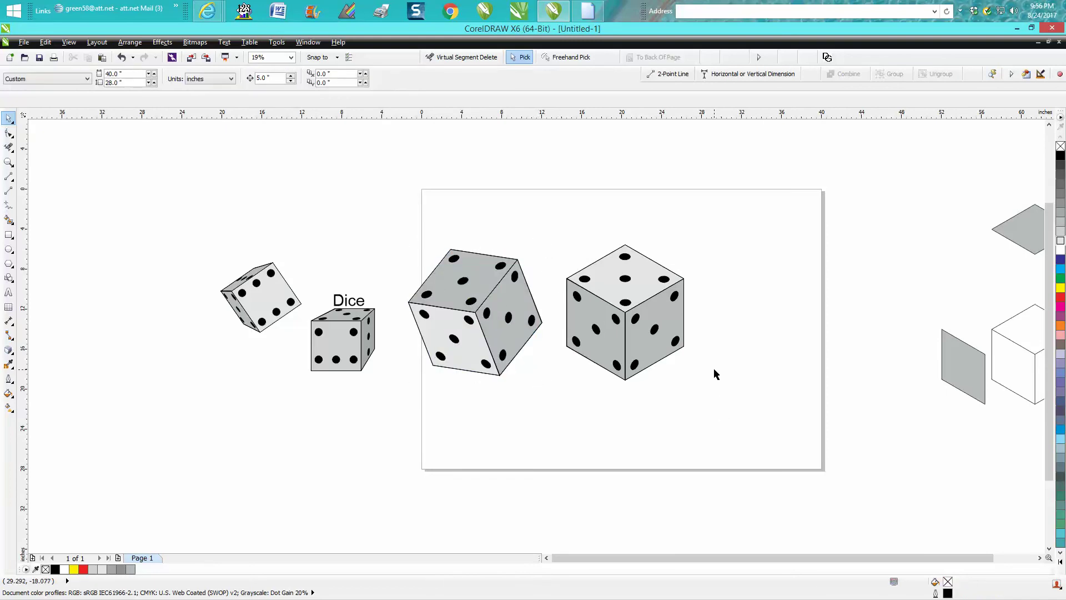